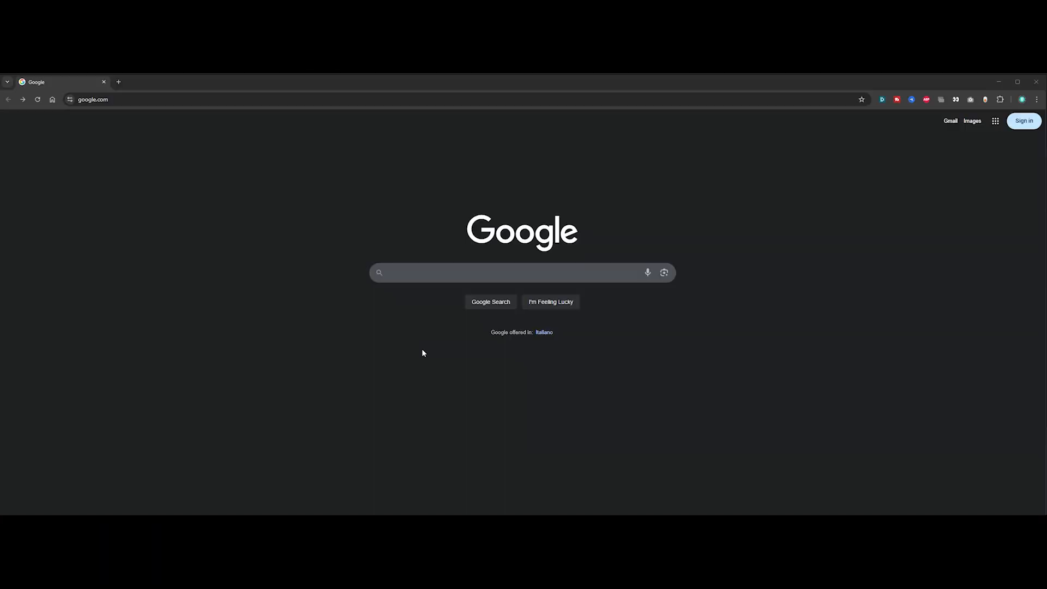
# - Search Google for "instant meshes"
pyautogui.click(418, 275)
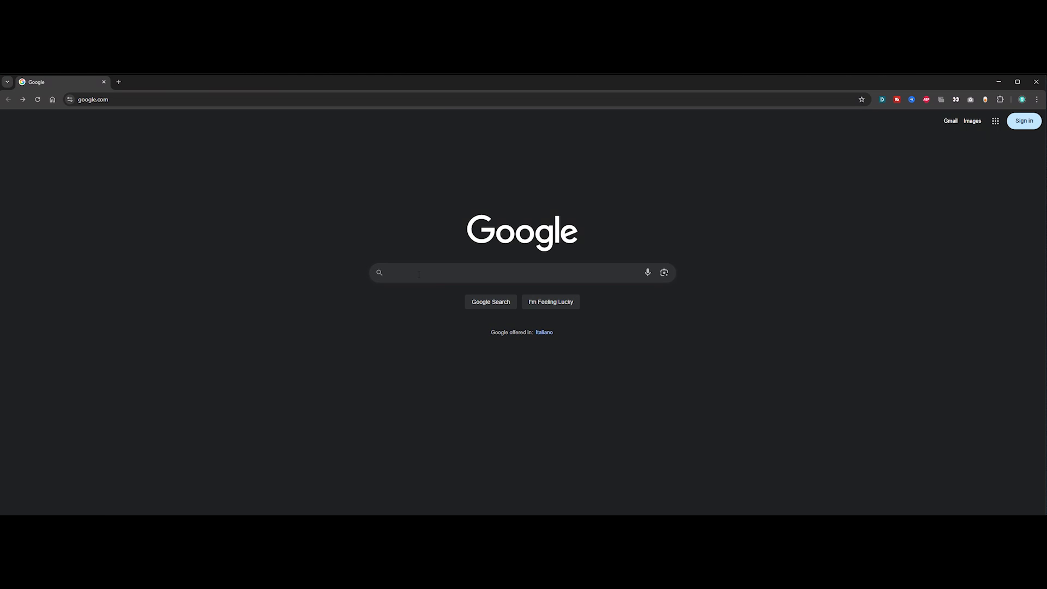
pyautogui.write('instant mesh')
pyautogui.press('Down')
pyautogui.press('Return')
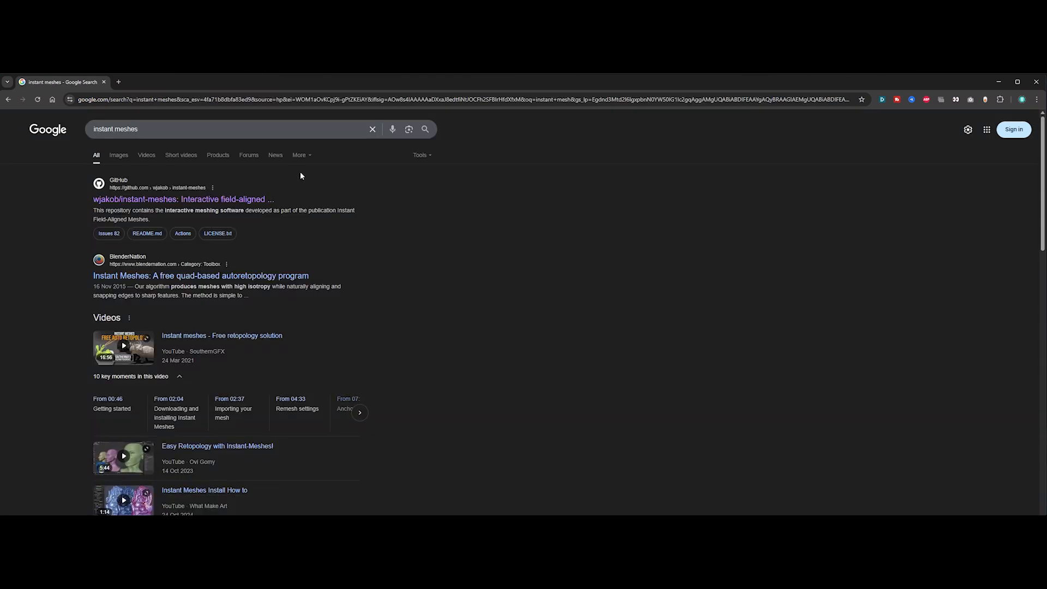
# - Open the wjakob/instant-meshes GitHub repository and download the pre-compiled Microsoft Windows binary
pyautogui.click(179, 199)
pyautogui.scroll(-5, 207, 349)
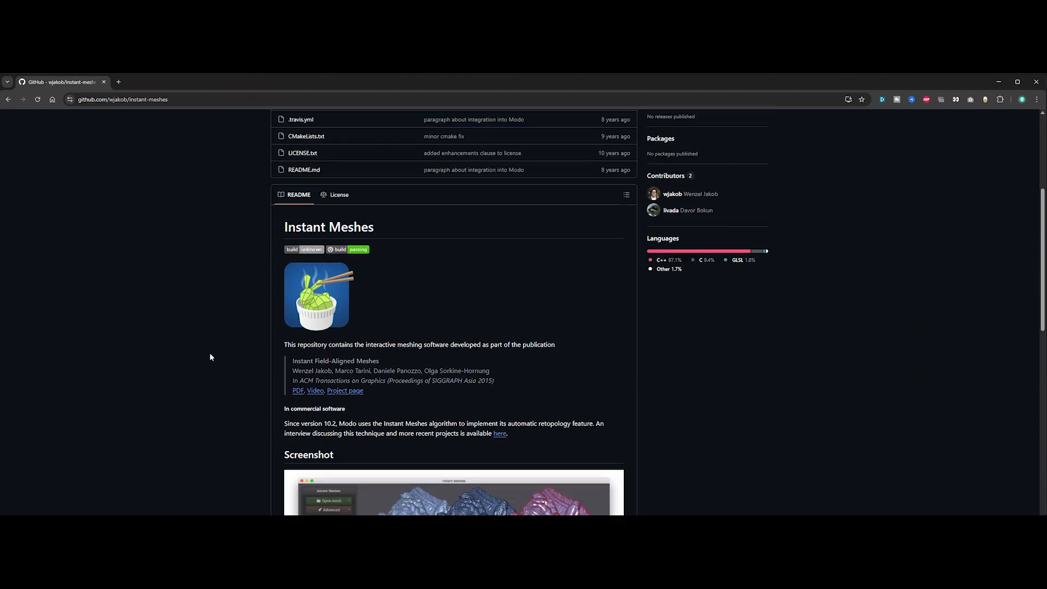
pyautogui.scroll(-7, 209, 357)
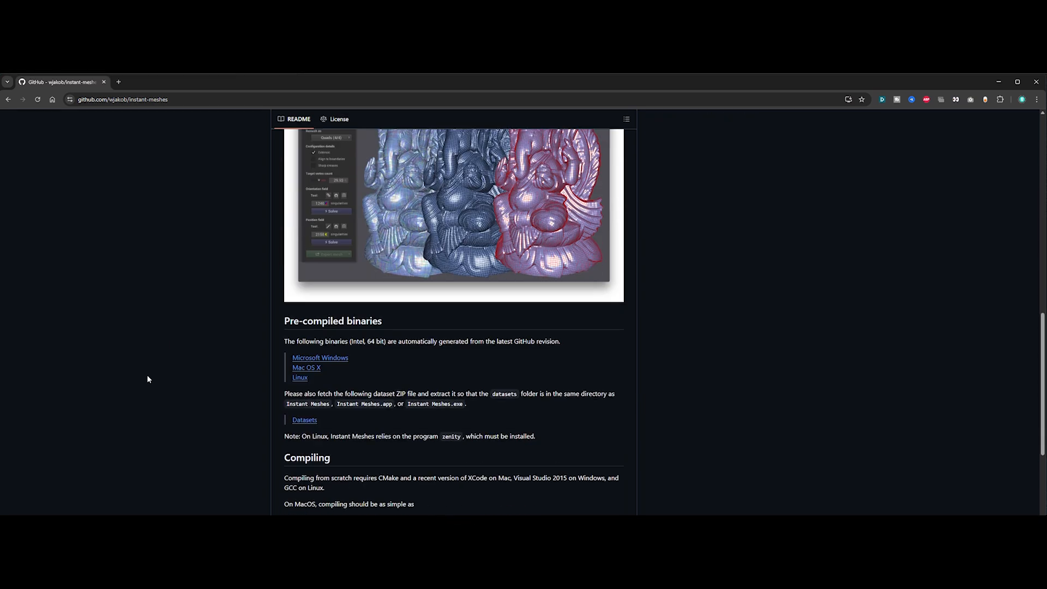
pyautogui.moveTo(317, 380); pyautogui.dragTo(290, 359)
pyautogui.click(210, 377)
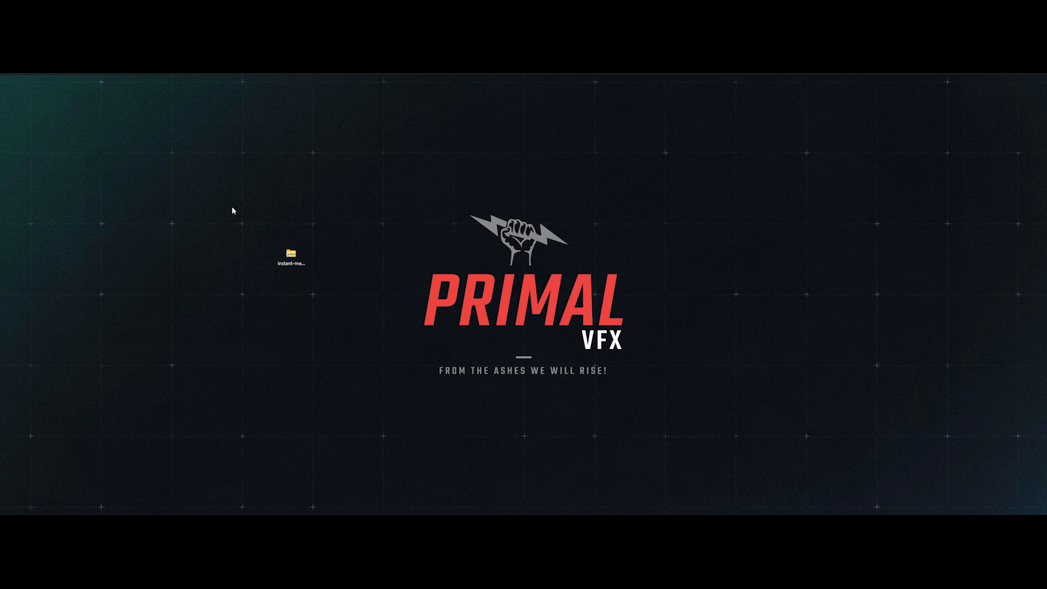
# - Launch Instant Meshes from the downloaded Windows archive, then enlarge its window and arrange it with the console window
pyautogui.doubleClick(291, 256)
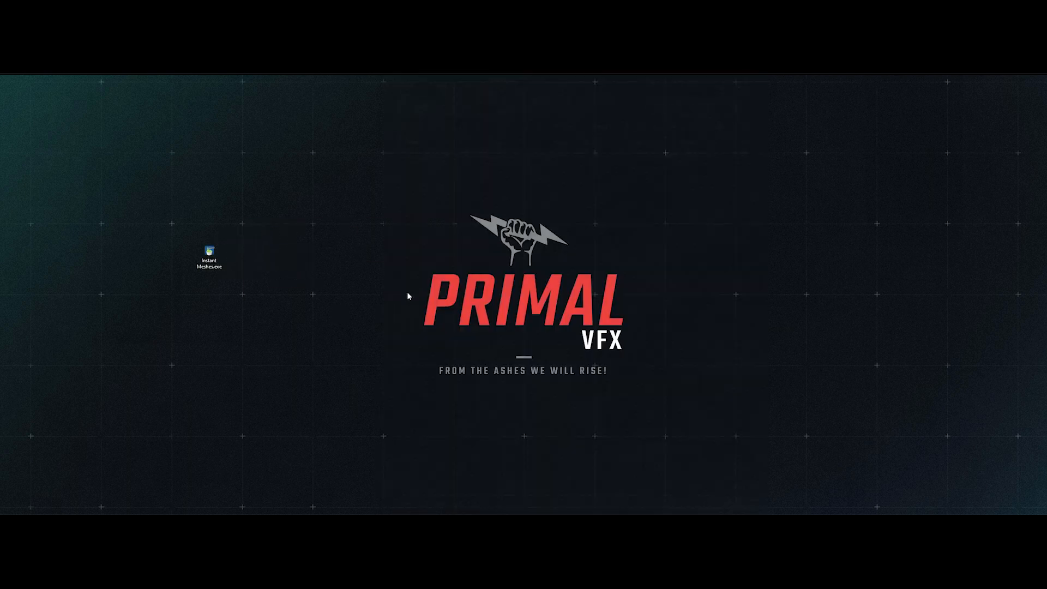
pyautogui.doubleClick(209, 254)
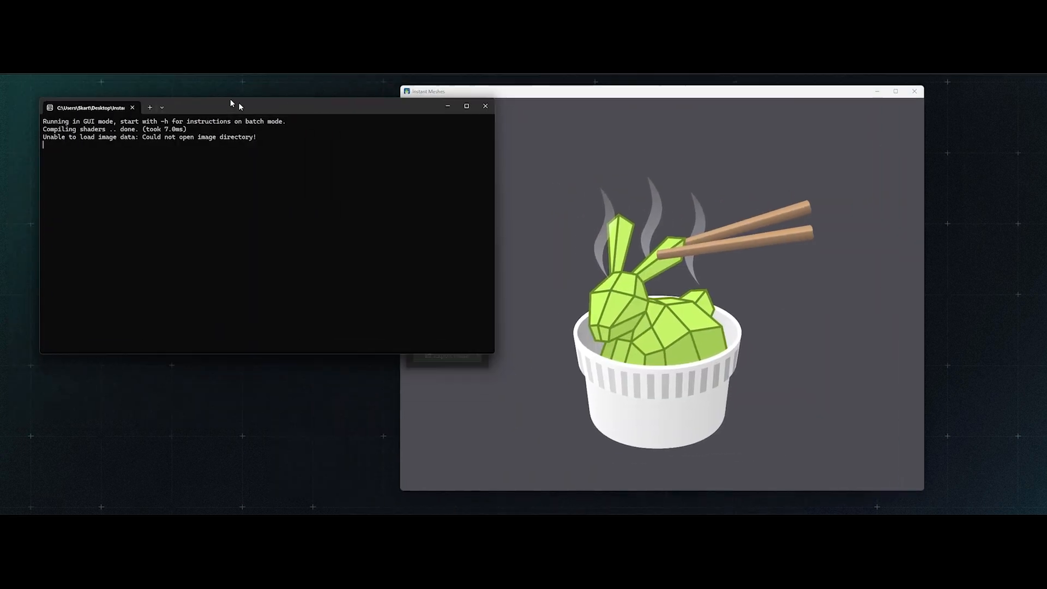
pyautogui.moveTo(463, 344); pyautogui.dragTo(358, 481)
pyautogui.moveTo(462, 92); pyautogui.dragTo(558, 130)
pyautogui.moveTo(357, 481); pyautogui.dragTo(425, 332)
pyautogui.moveTo(704, 132); pyautogui.dragTo(469, 112)
pyautogui.moveTo(297, 90); pyautogui.dragTo(292, 86)
pyautogui.moveTo(530, 110); pyautogui.dragTo(534, 104)
pyautogui.moveTo(788, 252); pyautogui.dragTo(949, 253)
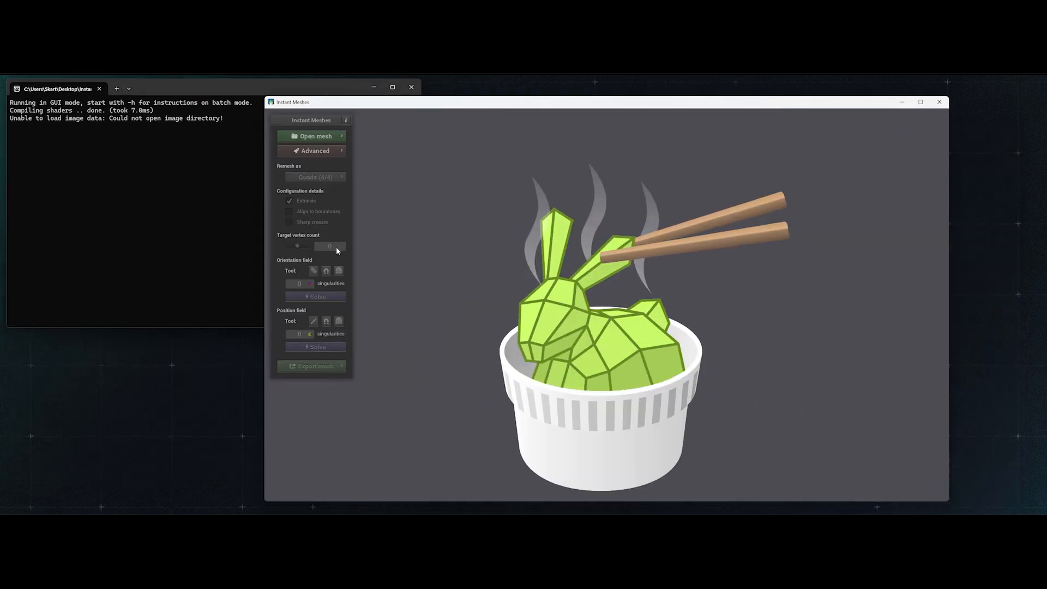
pyautogui.moveTo(263, 217); pyautogui.dragTo(226, 217)
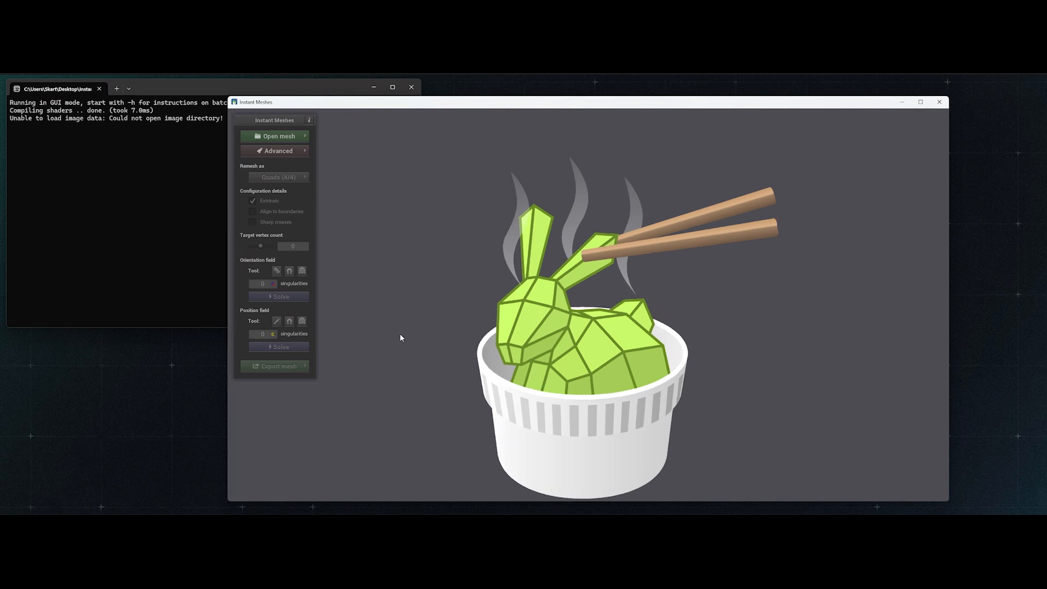
# - Look through the advanced render layers and check the bust's input mesh wireframe from several views
pyautogui.click(284, 151)
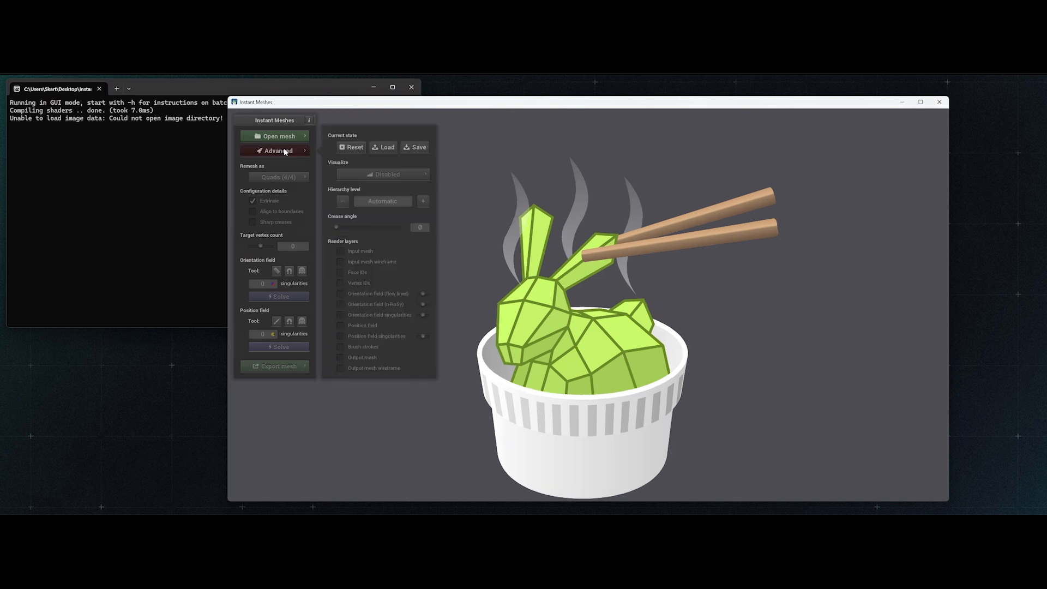
pyautogui.click(267, 152)
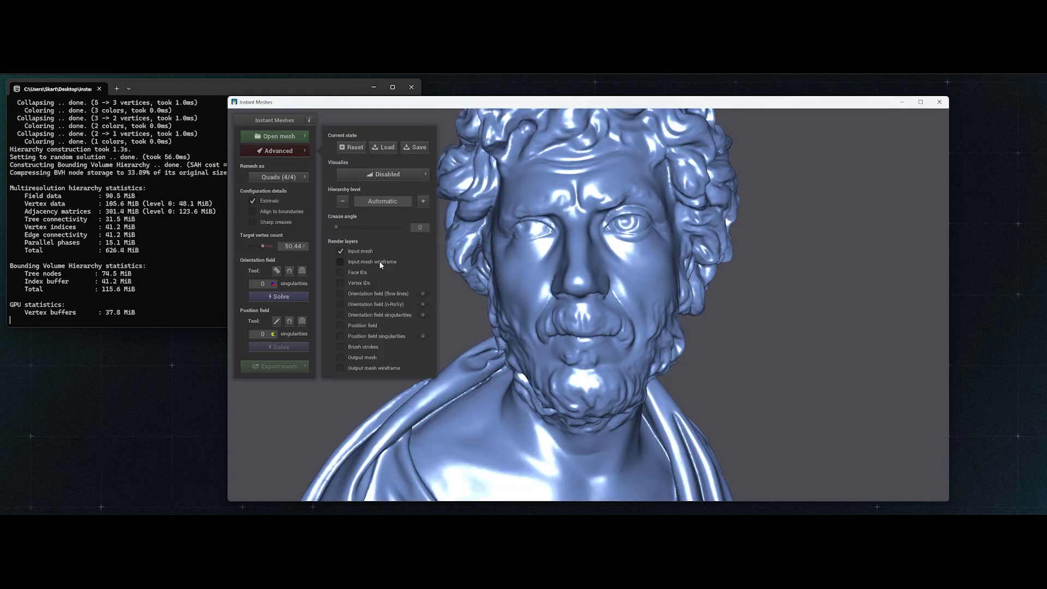
pyautogui.click(379, 262)
pyautogui.scroll(8, 572, 306)
pyautogui.moveTo(572, 305)
pyautogui.mouseDown()
pyautogui.moveTo(540, 333)
pyautogui.moveTo(579, 319)
pyautogui.mouseUp()
pyautogui.moveTo(582, 273); pyautogui.dragTo(524, 305)
pyautogui.scroll(-4, 524, 305)
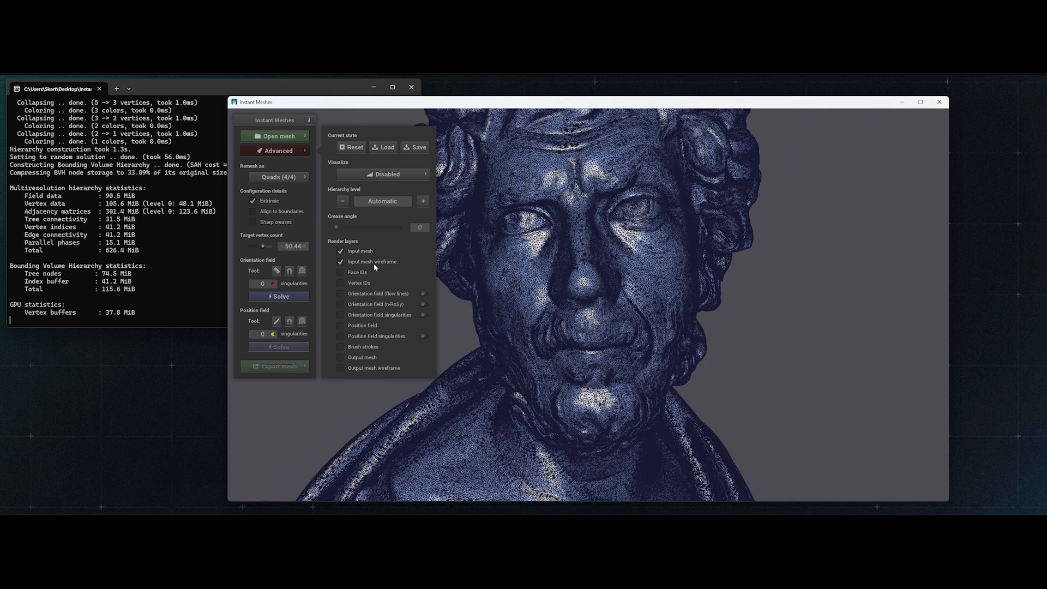
pyautogui.click(371, 262)
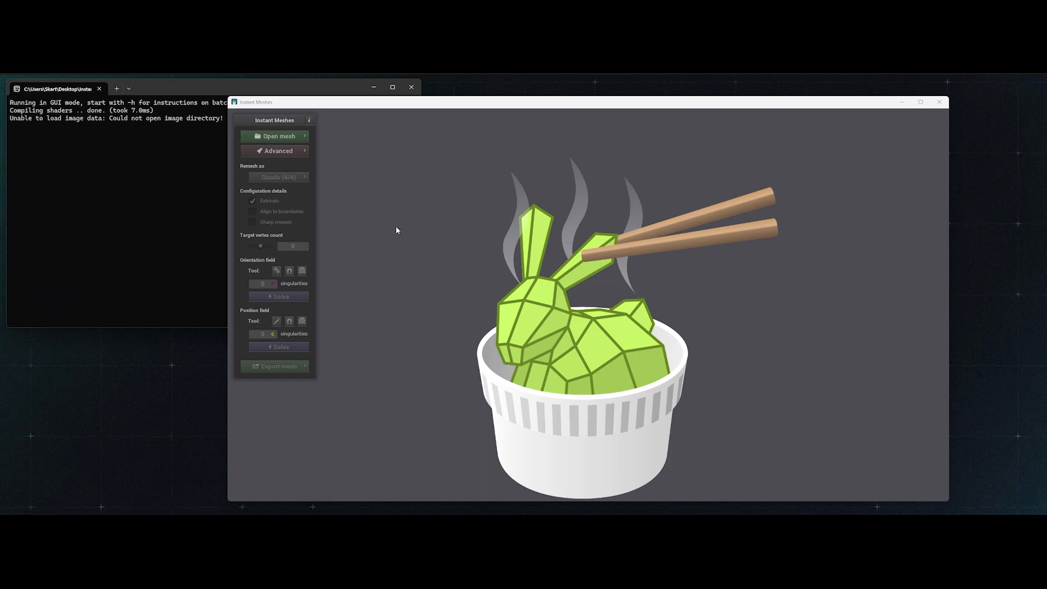
# - Load the 01_Photogrammetry_Scan.obj mesh from the desktop
pyautogui.click(283, 140)
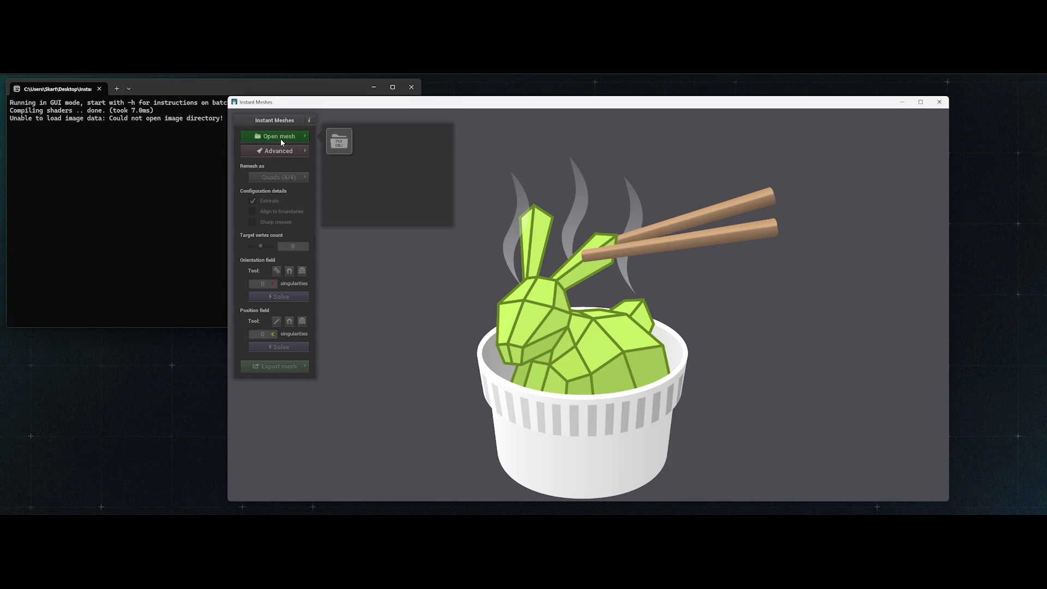
pyautogui.click(339, 141)
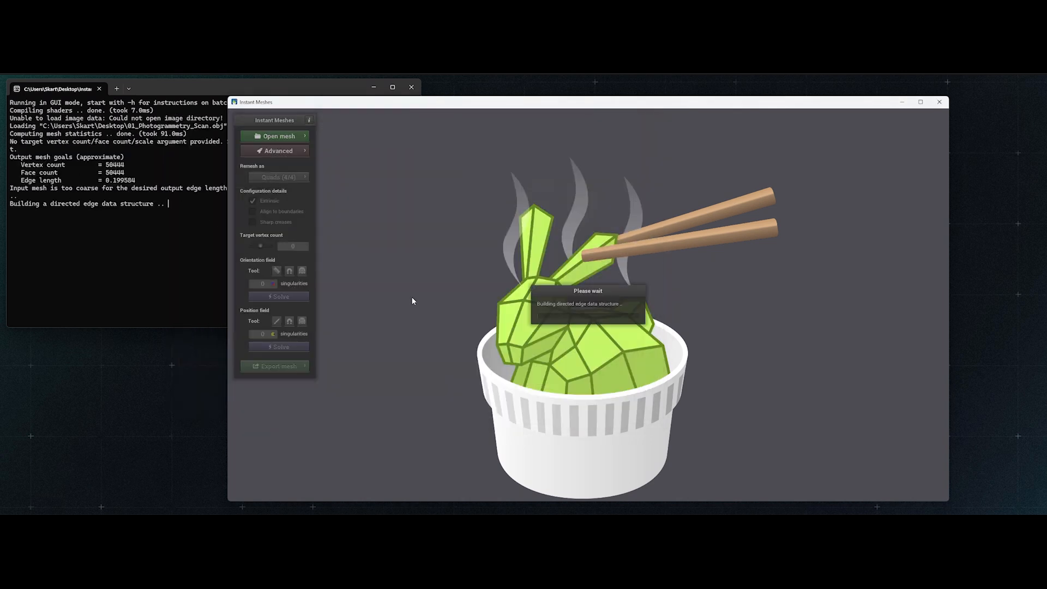
pyautogui.moveTo(412, 300); pyautogui.dragTo(601, 335)
pyautogui.scroll(5, 594, 282)
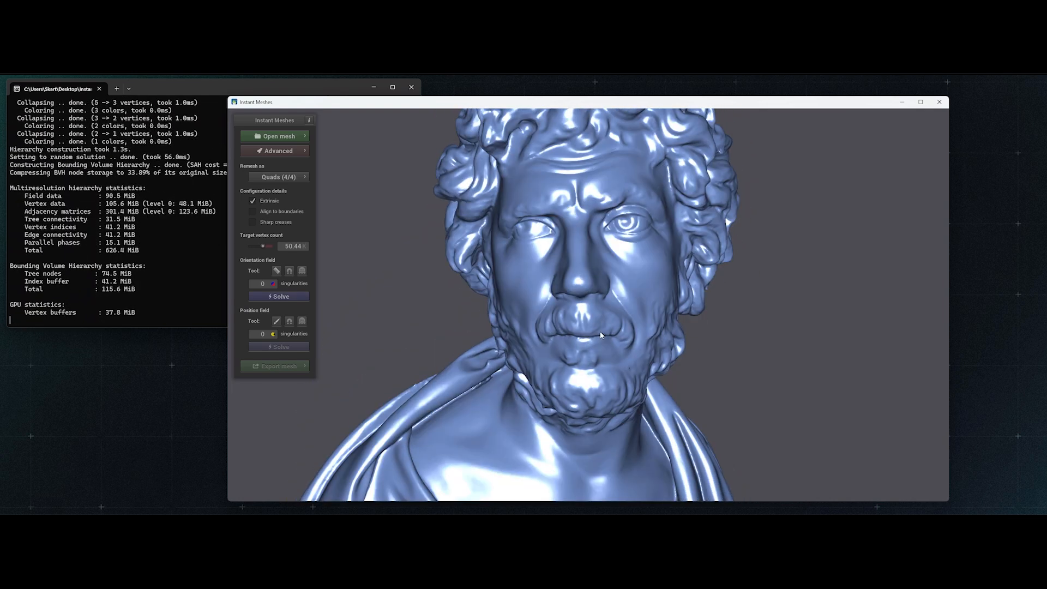
# - Turn on the input mesh wireframe, examine the dense triangles on the bust's face, and hide the wireframe and advanced options
pyautogui.click(292, 156)
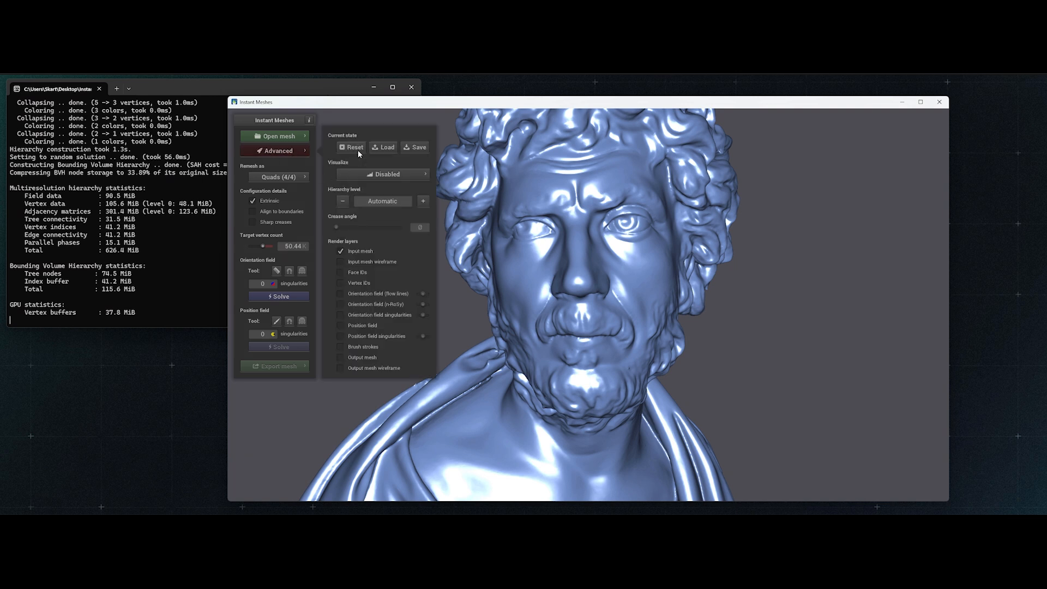
pyautogui.click(378, 261)
pyautogui.scroll(3, 579, 321)
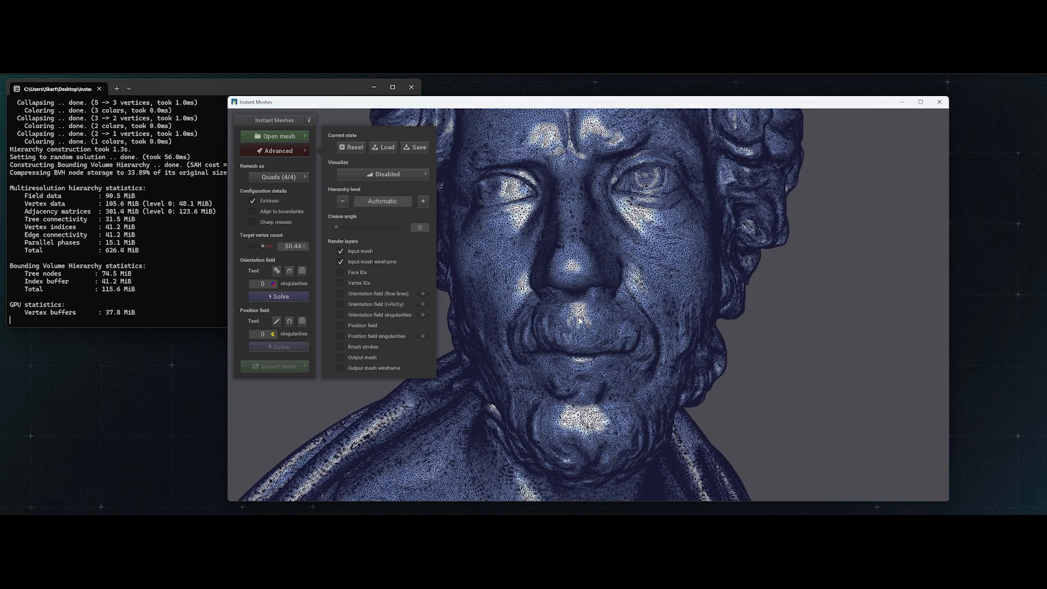
pyautogui.scroll(7, 580, 321)
pyautogui.scroll(-6, 580, 322)
pyautogui.moveTo(532, 331); pyautogui.dragTo(577, 340)
pyautogui.scroll(-5, 578, 339)
pyautogui.scroll(3, 582, 273)
pyautogui.moveTo(613, 296); pyautogui.dragTo(589, 326)
pyautogui.click(373, 264)
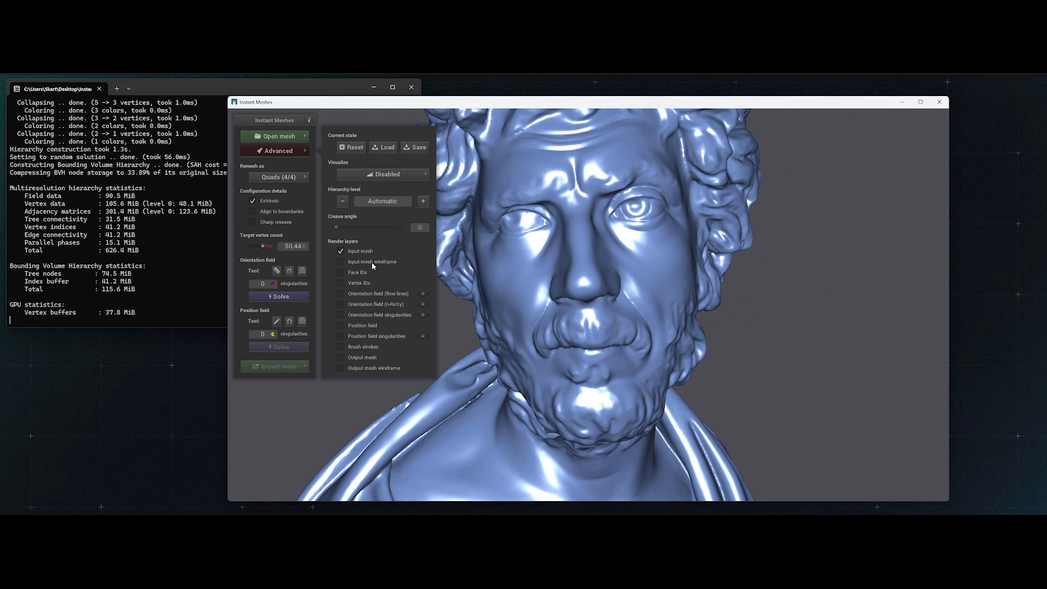
pyautogui.click(287, 154)
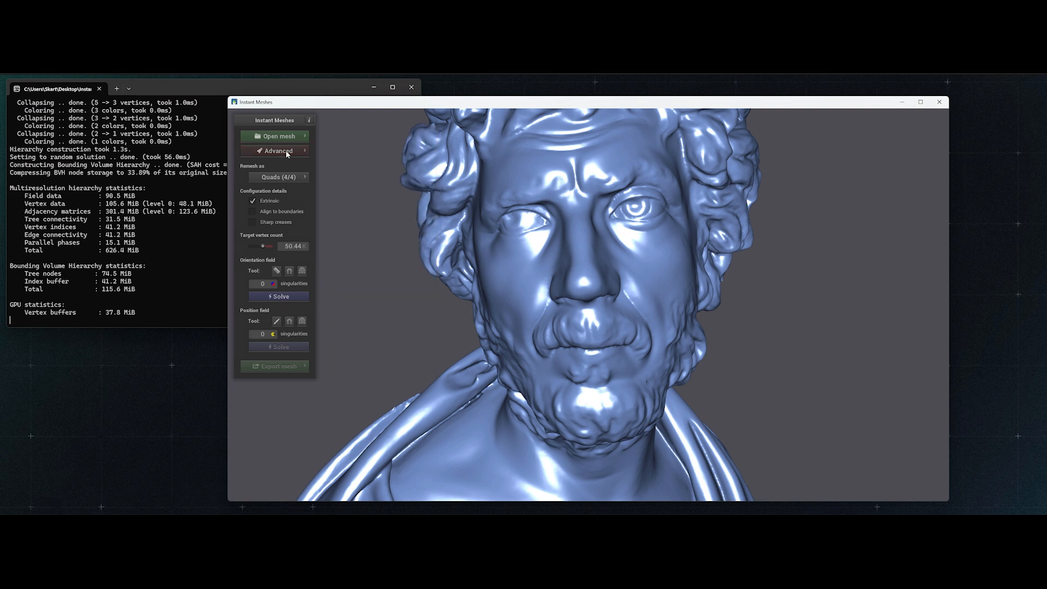
# - Set the remesh type to Quads (4-RoSy, 4-PoSy)
pyautogui.scroll(-3, 465, 283)
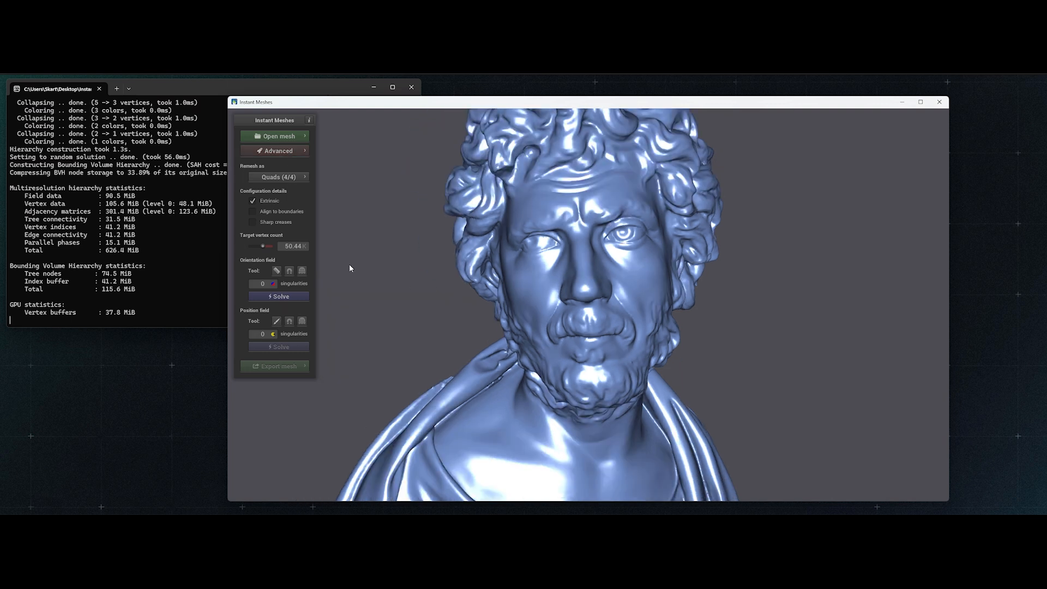
pyautogui.click(273, 178)
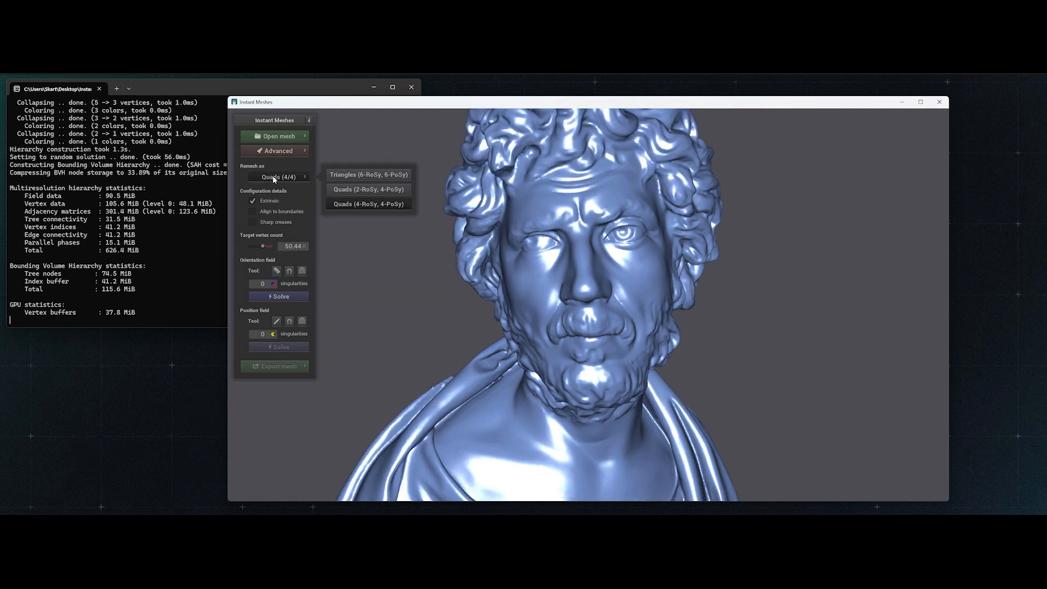
pyautogui.click(367, 205)
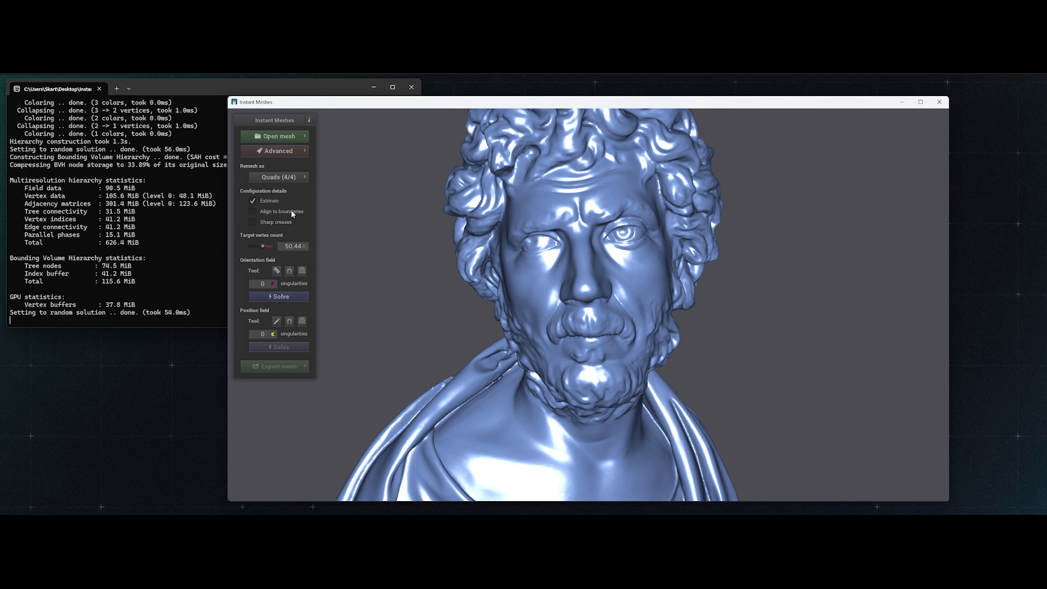
# - Try the Align to boundaries and Sharp creases configuration options on the bust
pyautogui.click(256, 211)
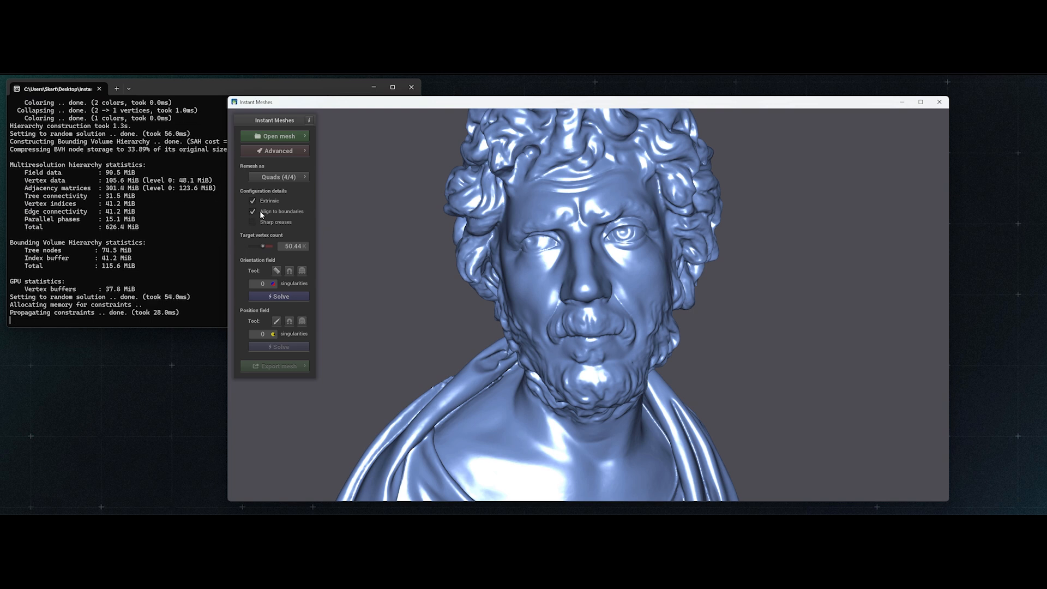
pyautogui.click(253, 211)
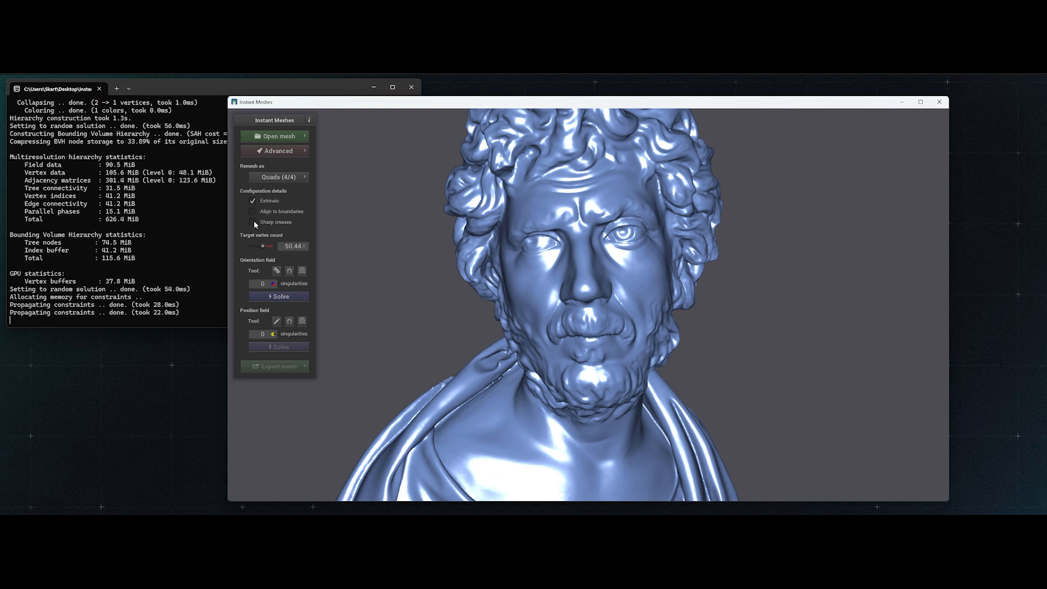
pyautogui.click(252, 223)
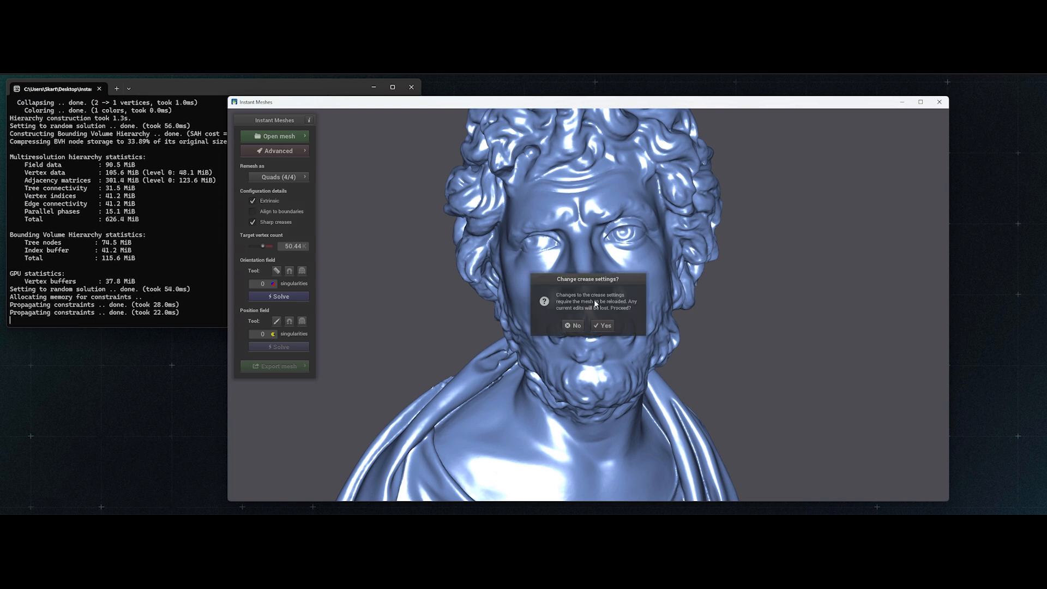
pyautogui.click(603, 325)
pyautogui.moveTo(458, 302); pyautogui.dragTo(455, 301)
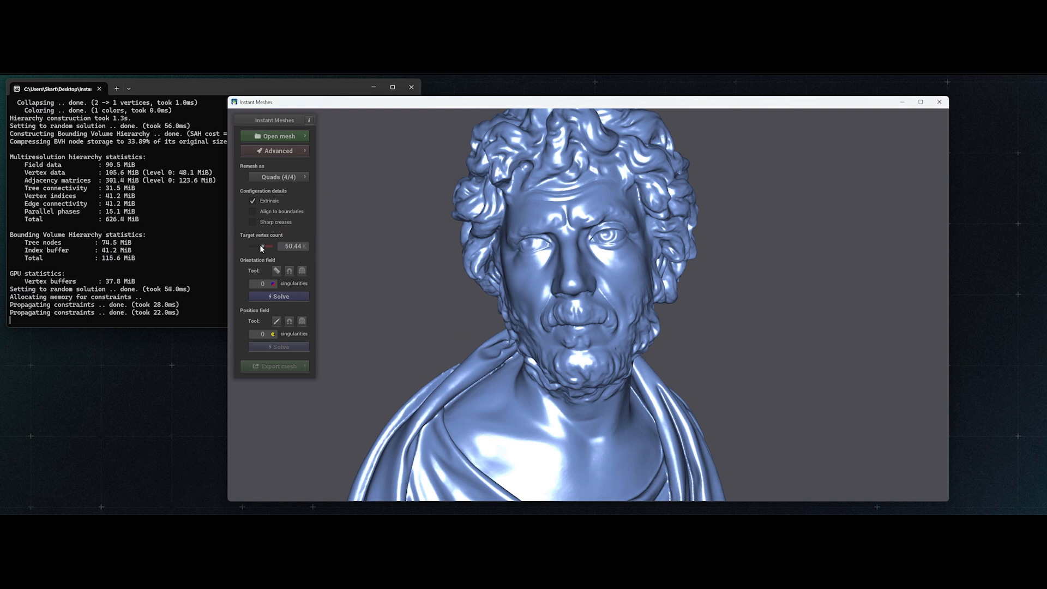
# - Lower the target vertex count to about 15.93K and solve the orientation field
pyautogui.moveTo(260, 245); pyautogui.dragTo(261, 247)
pyautogui.click(299, 297)
pyautogui.scroll(1, 461, 312)
pyautogui.moveTo(465, 312); pyautogui.dragTo(476, 312)
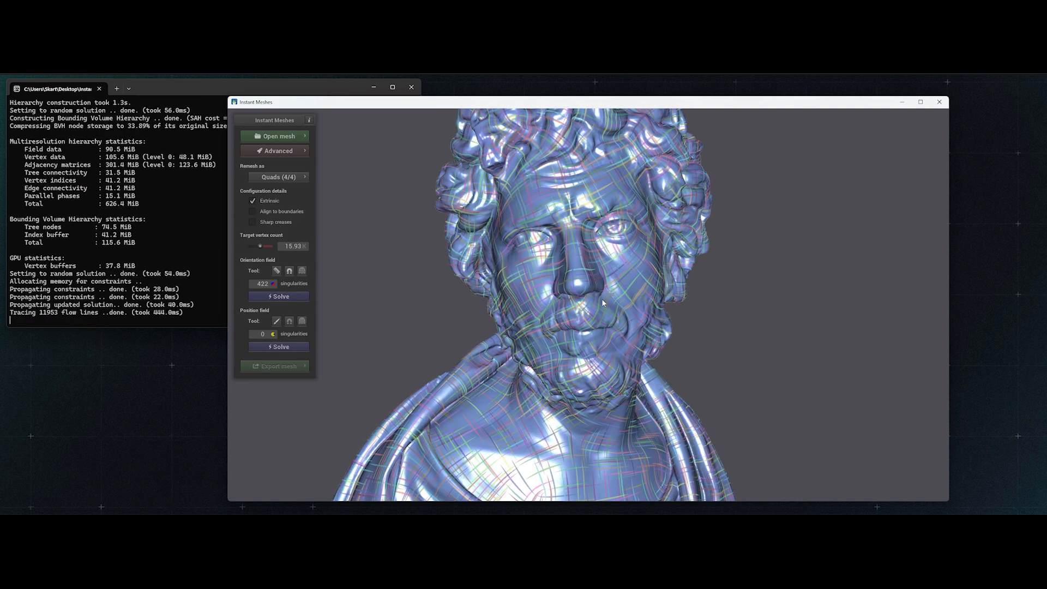
# - Solve the position field and examine the quad grid on the bust's face
pyautogui.moveTo(538, 297); pyautogui.dragTo(307, 325)
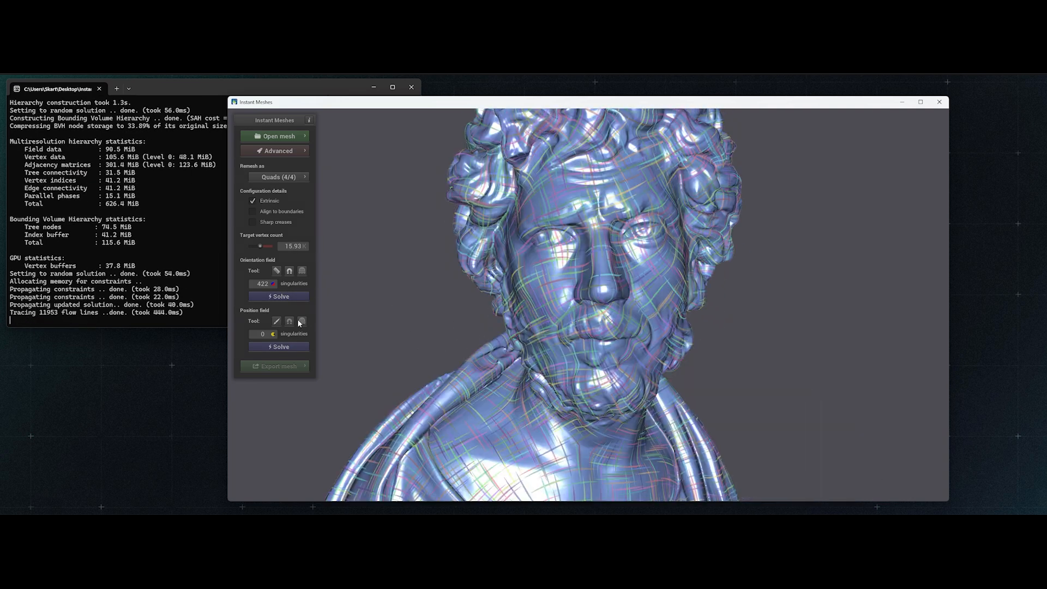
pyautogui.click(270, 347)
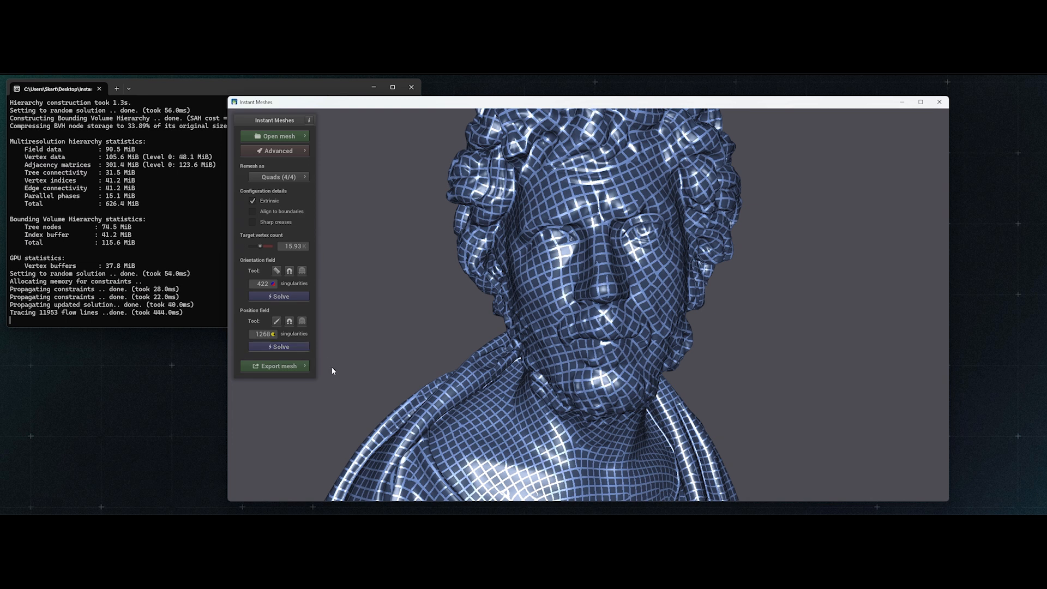
pyautogui.scroll(4, 420, 349)
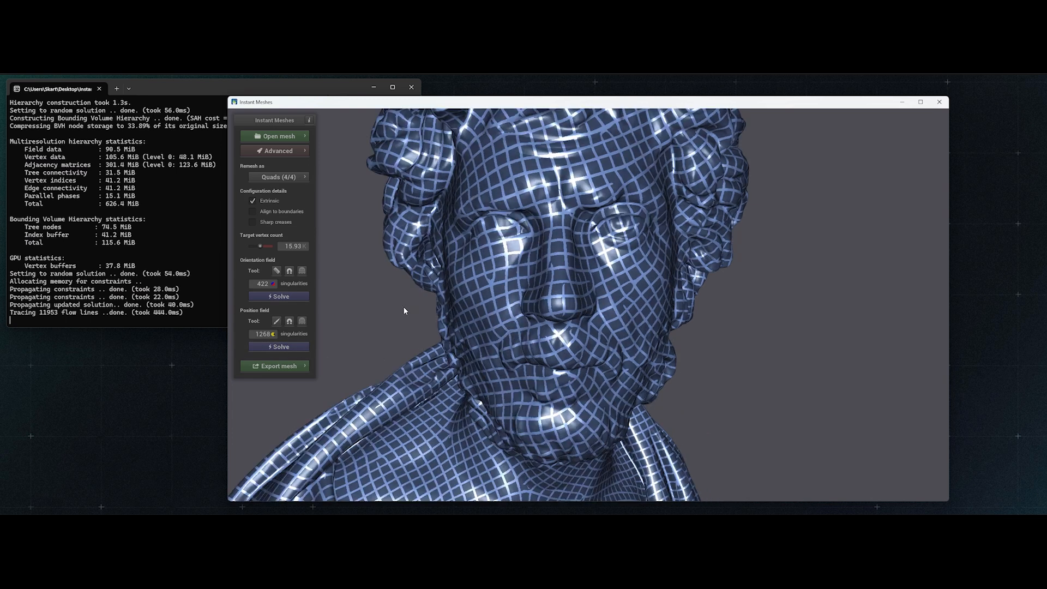
# - Comb orientation strokes along the upper and lower lids of both eyes to guide the edge flow
pyautogui.click(277, 270)
pyautogui.moveTo(468, 236); pyautogui.dragTo(529, 234)
pyautogui.moveTo(467, 224)
pyautogui.mouseDown()
pyautogui.moveTo(514, 219)
pyautogui.moveTo(497, 219)
pyautogui.moveTo(498, 231)
pyautogui.mouseUp()
pyautogui.moveTo(589, 235); pyautogui.dragTo(636, 249)
pyautogui.moveTo(598, 231)
pyautogui.mouseDown()
pyautogui.moveTo(636, 239)
pyautogui.moveTo(637, 226)
pyautogui.mouseUp()
pyautogui.moveTo(594, 213); pyautogui.dragTo(640, 217)
# - Comb orientation strokes around the nose, mouth, cheeks and chin to form facial loops, and leave the Orientation Comb tool
pyautogui.click(276, 271)
pyautogui.moveTo(545, 328)
pyautogui.mouseDown()
pyautogui.moveTo(567, 256)
pyautogui.moveTo(607, 265)
pyautogui.mouseUp()
pyautogui.click(277, 270)
pyautogui.click(276, 271)
pyautogui.moveTo(546, 257)
pyautogui.mouseDown()
pyautogui.moveTo(530, 333)
pyautogui.moveTo(527, 322)
pyautogui.mouseUp()
pyautogui.click(276, 270)
pyautogui.moveTo(584, 262); pyautogui.dragTo(604, 319)
pyautogui.click(277, 270)
pyautogui.click(277, 271)
pyautogui.moveTo(491, 349)
pyautogui.mouseDown()
pyautogui.moveTo(474, 300)
pyautogui.moveTo(487, 335)
pyautogui.moveTo(597, 320)
pyautogui.mouseUp()
pyautogui.moveTo(586, 263); pyautogui.dragTo(494, 269)
pyautogui.moveTo(584, 213); pyautogui.dragTo(628, 343)
pyautogui.moveTo(491, 213)
pyautogui.mouseDown()
pyautogui.moveTo(480, 248)
pyautogui.moveTo(482, 349)
pyautogui.mouseUp()
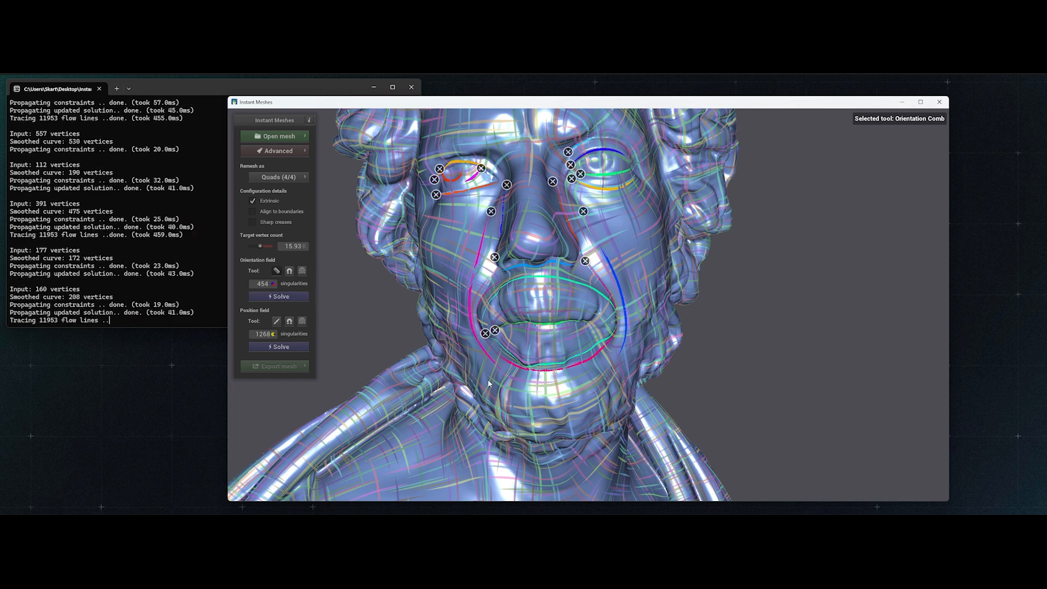
pyautogui.scroll(-5, 487, 378)
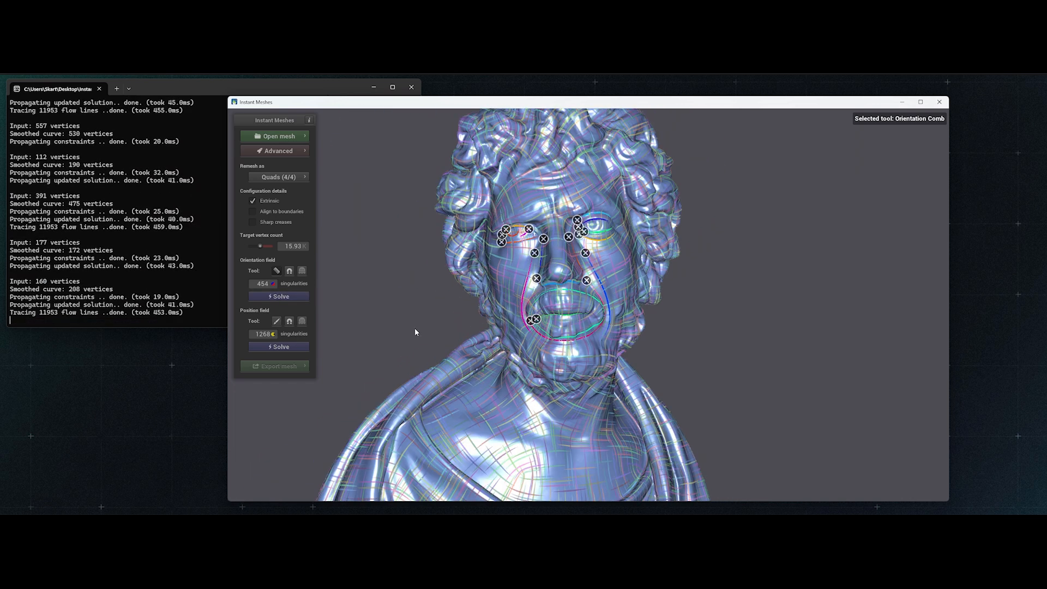
pyautogui.click(276, 272)
# - Solve the position field again from the combed orientation and examine the new quad flow on the face
pyautogui.moveTo(401, 308); pyautogui.dragTo(418, 318)
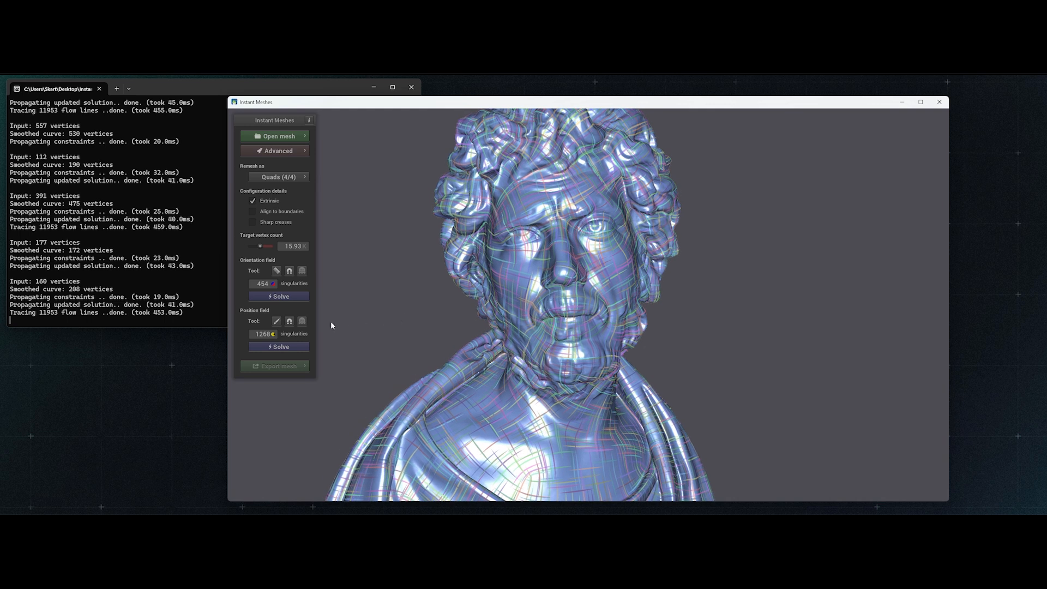
pyautogui.click(307, 345)
pyautogui.scroll(3, 423, 319)
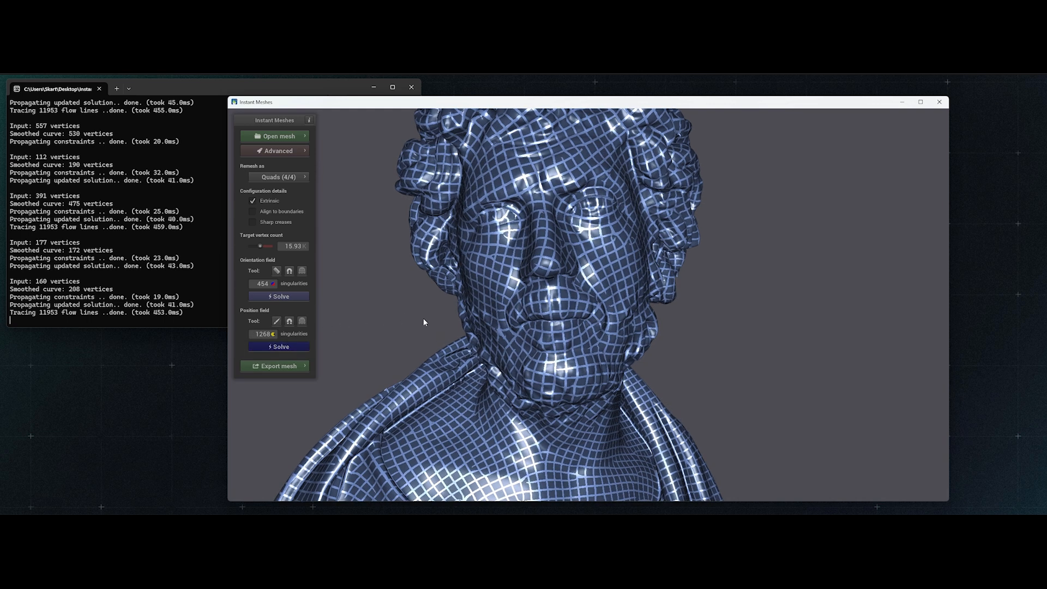
pyautogui.moveTo(423, 319); pyautogui.dragTo(487, 343)
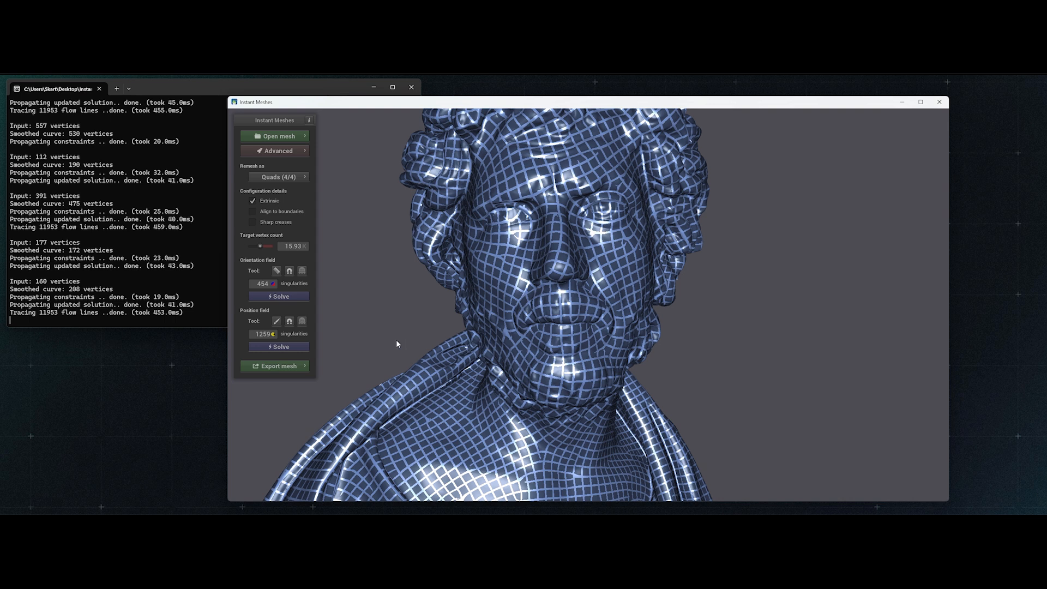
# - Display the combed orientation strokes on the face, then extract the bust's mesh and view it as a whole
pyautogui.click(278, 271)
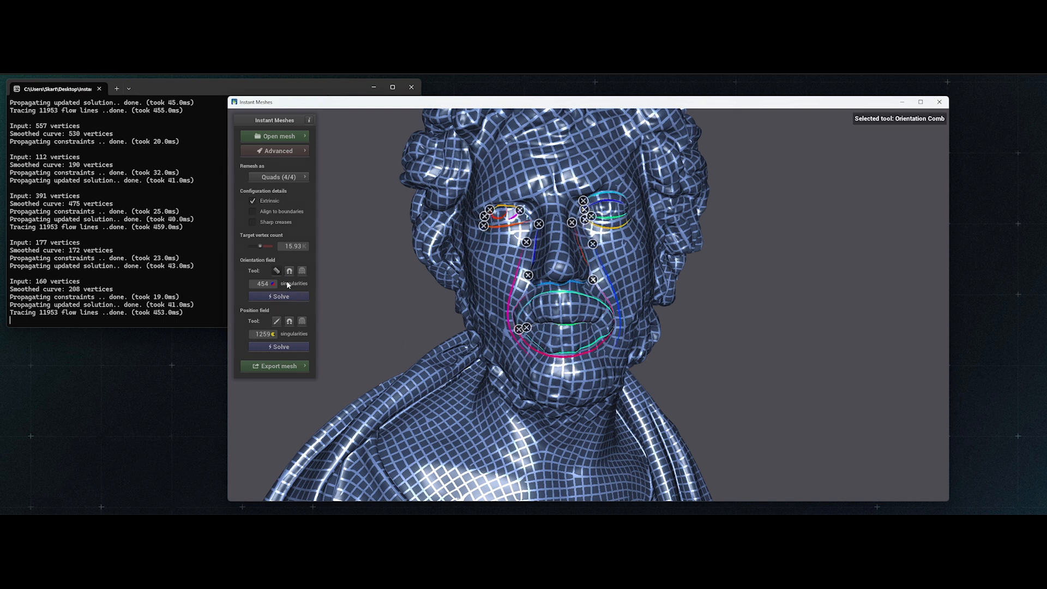
pyautogui.click(278, 296)
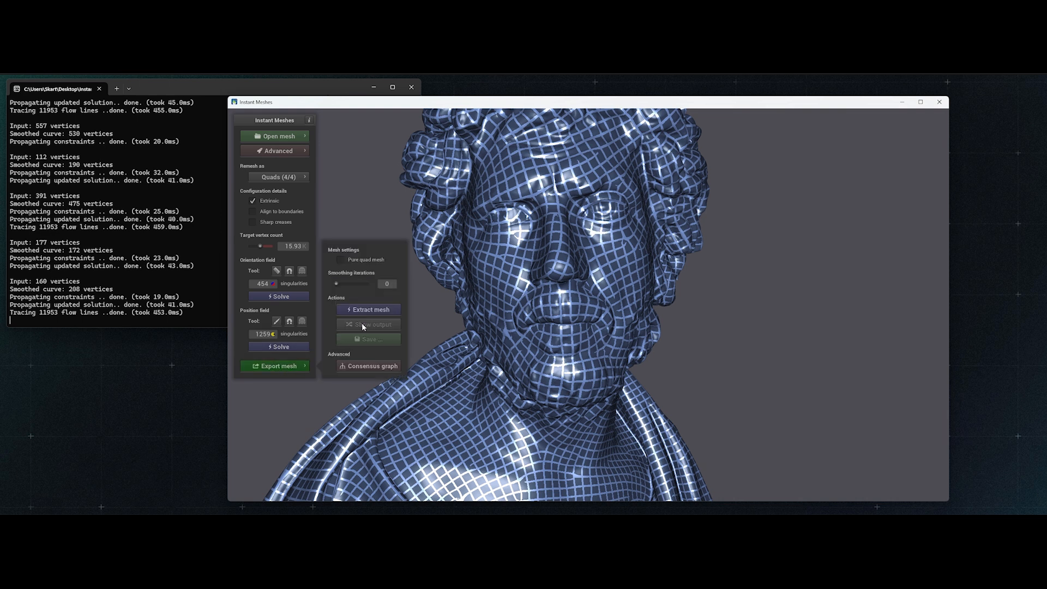
pyautogui.click(371, 310)
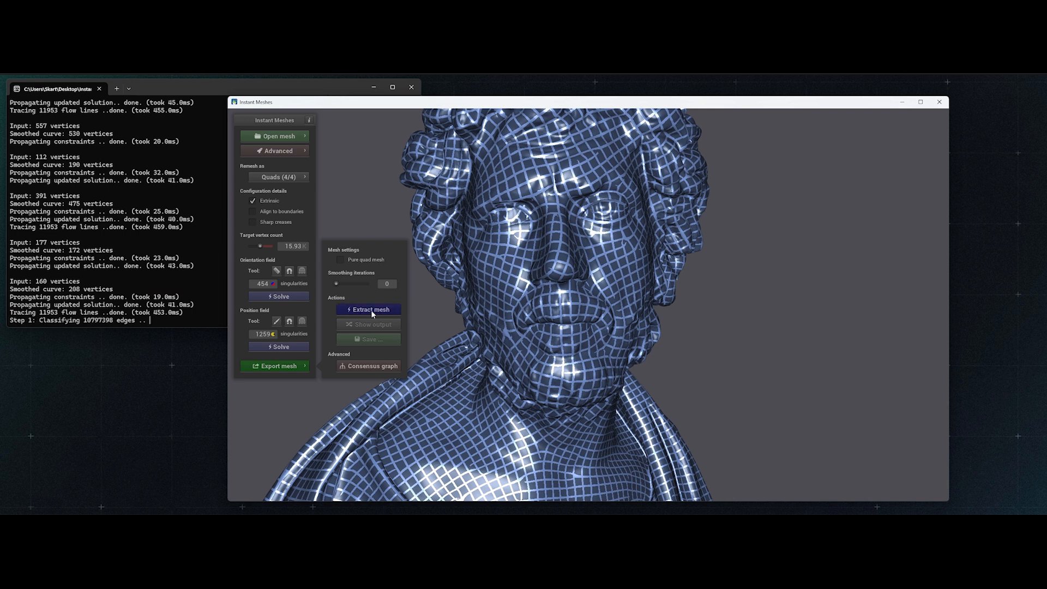
pyautogui.moveTo(585, 321); pyautogui.dragTo(671, 374)
pyautogui.moveTo(593, 360); pyautogui.dragTo(571, 288)
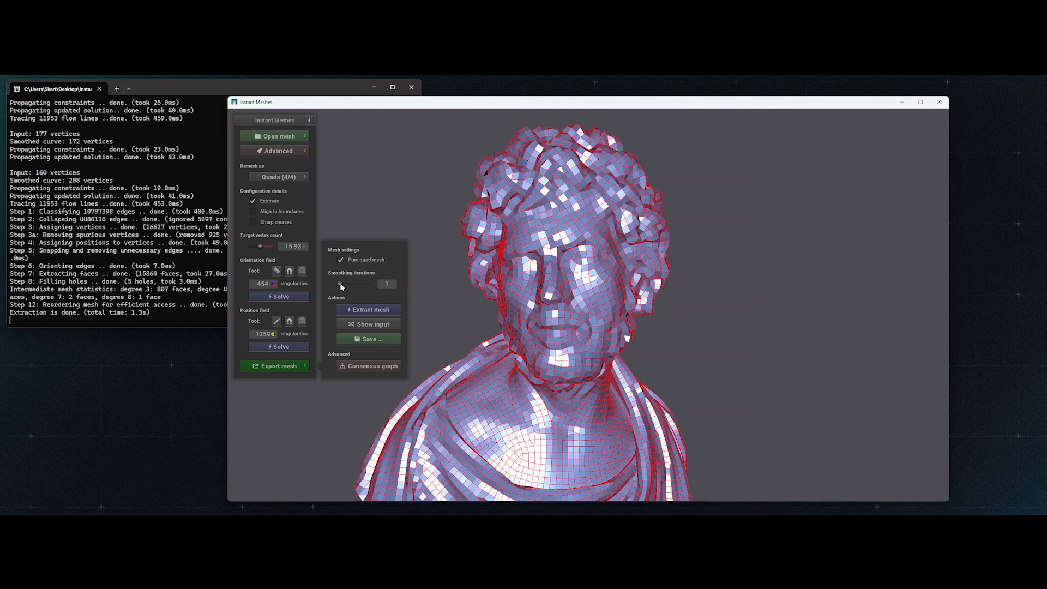
# - Extract the bust again as a pure quad mesh with 1 smoothing iteration and compare the output with the input
pyautogui.click(391, 310)
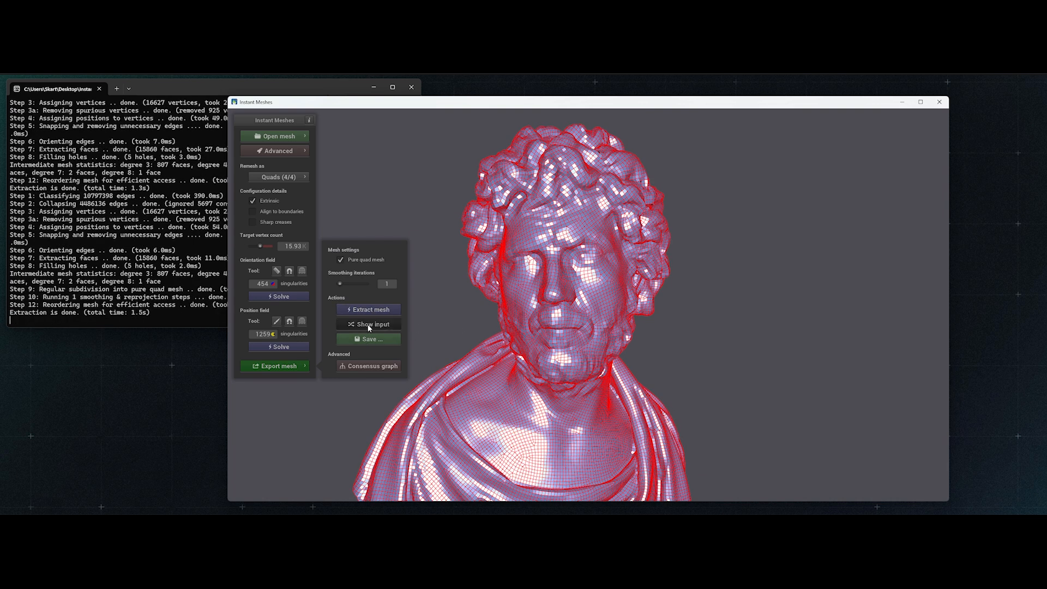
pyautogui.click(391, 326)
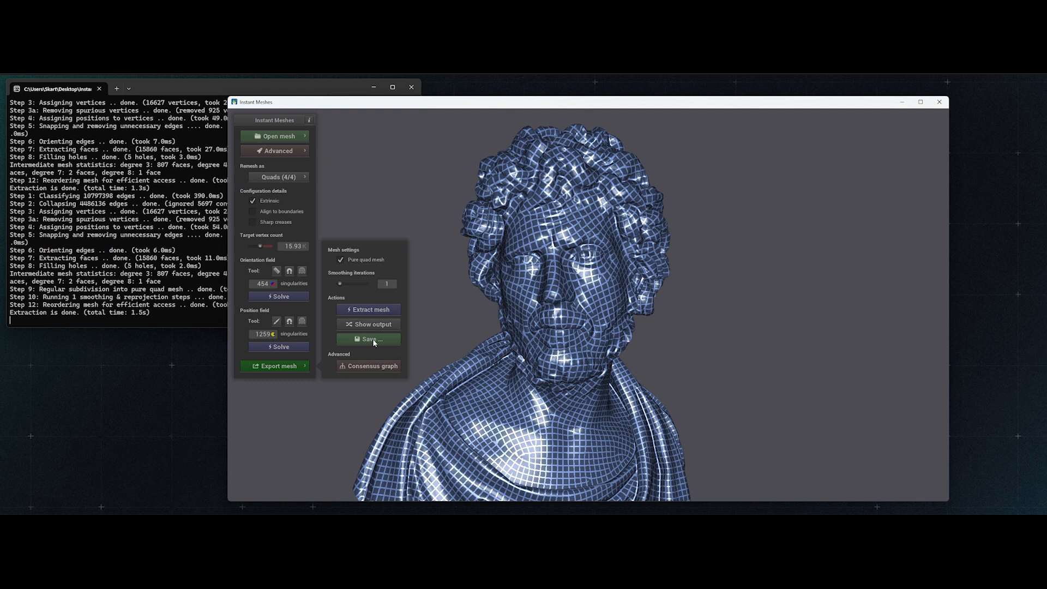
pyautogui.click(372, 327)
pyautogui.click(372, 328)
pyautogui.click(372, 327)
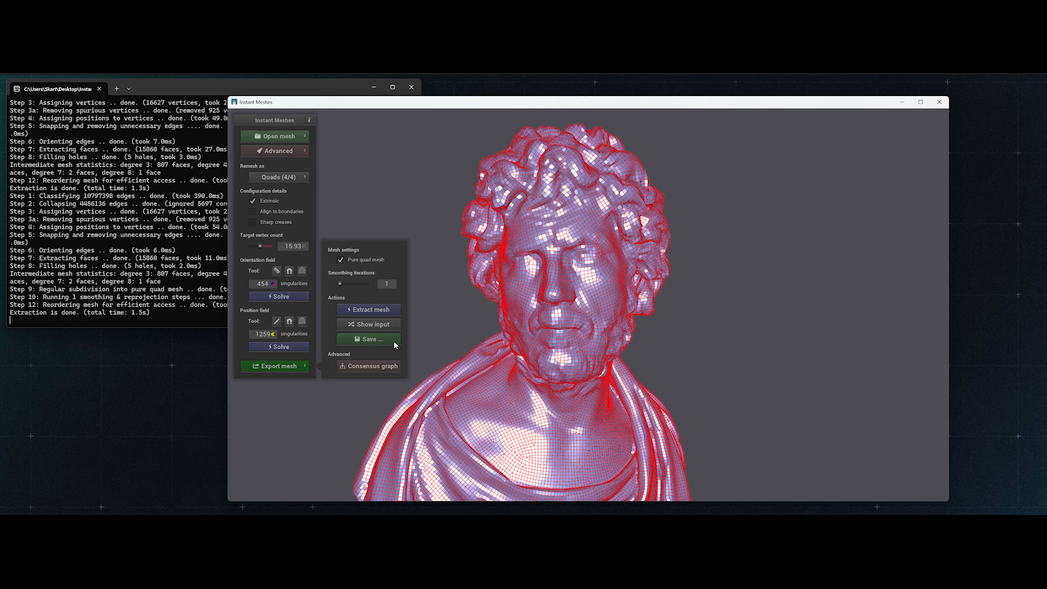
# - Save the extracted bust mesh to the Desktop as the Wavefront OBJ file scan_melted.obj
pyautogui.click(394, 343)
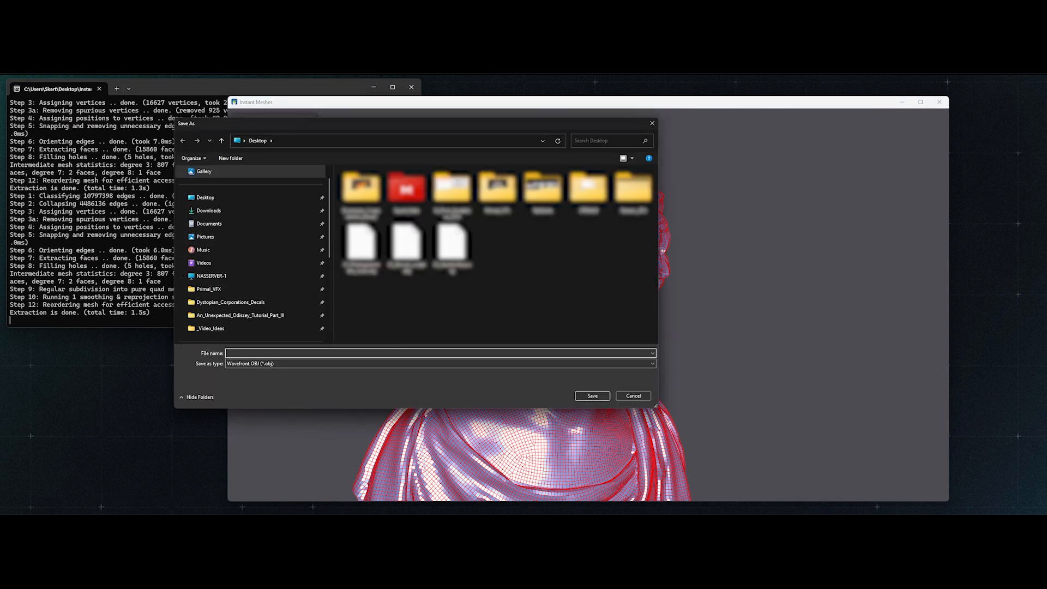
pyautogui.write('scan_melted.obj')
pyautogui.click(595, 397)
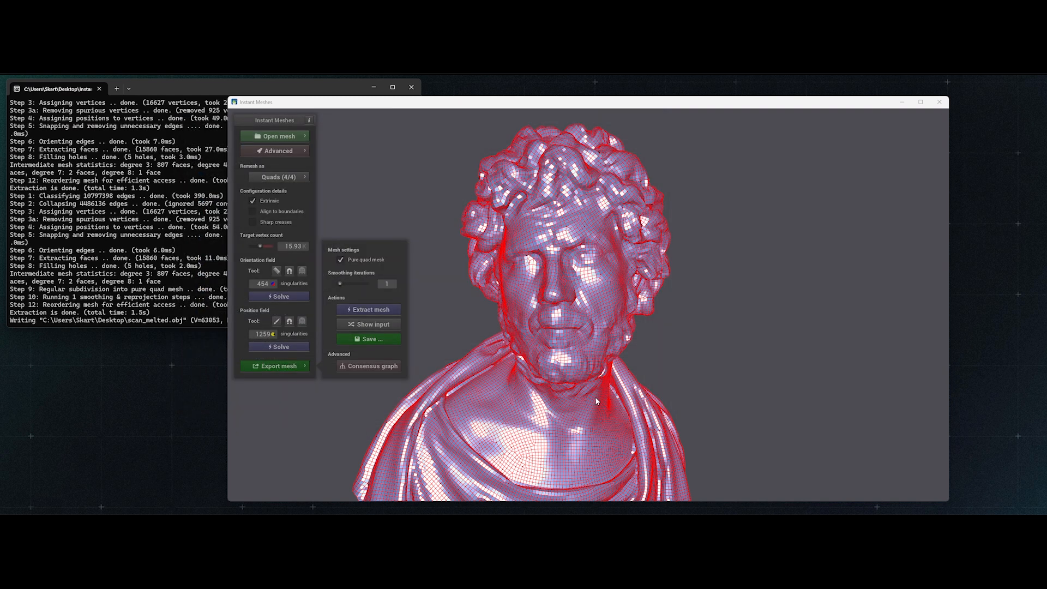
pyautogui.scroll(5, 592, 396)
pyautogui.moveTo(632, 383)
pyautogui.mouseDown()
pyautogui.moveTo(553, 337)
pyautogui.moveTo(675, 330)
pyautogui.moveTo(598, 423)
pyautogui.moveTo(567, 411)
pyautogui.moveTo(643, 254)
pyautogui.moveTo(587, 369)
pyautogui.moveTo(714, 321)
pyautogui.mouseUp()
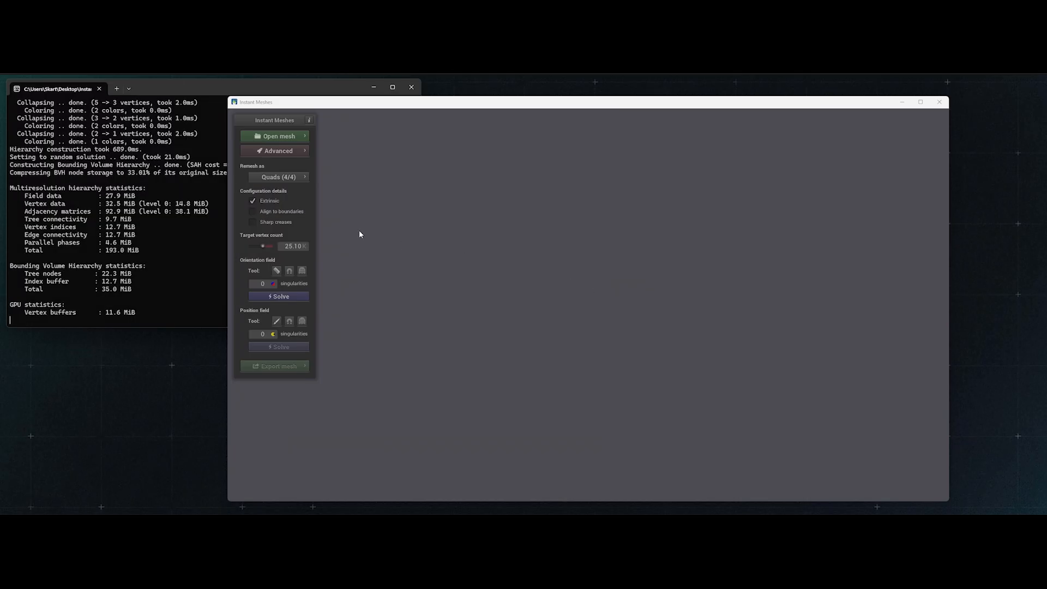
# - Open the sculpted character mesh 02_Zbrush_sculpt.obj from the Desktop
pyautogui.click(281, 136)
pyautogui.click(339, 141)
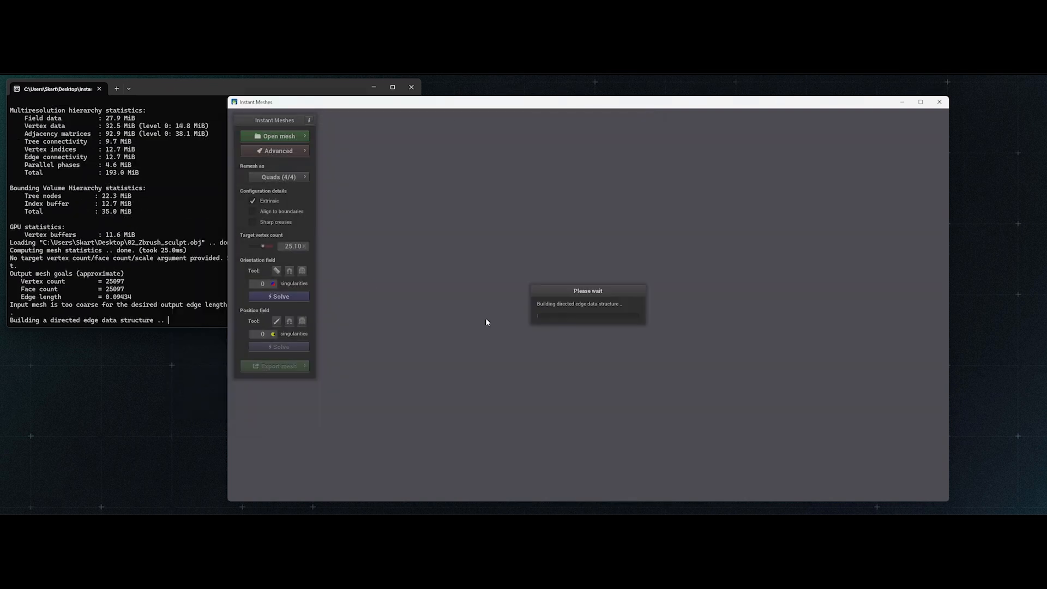
pyautogui.moveTo(487, 322); pyautogui.dragTo(596, 320)
pyautogui.scroll(5, 596, 320)
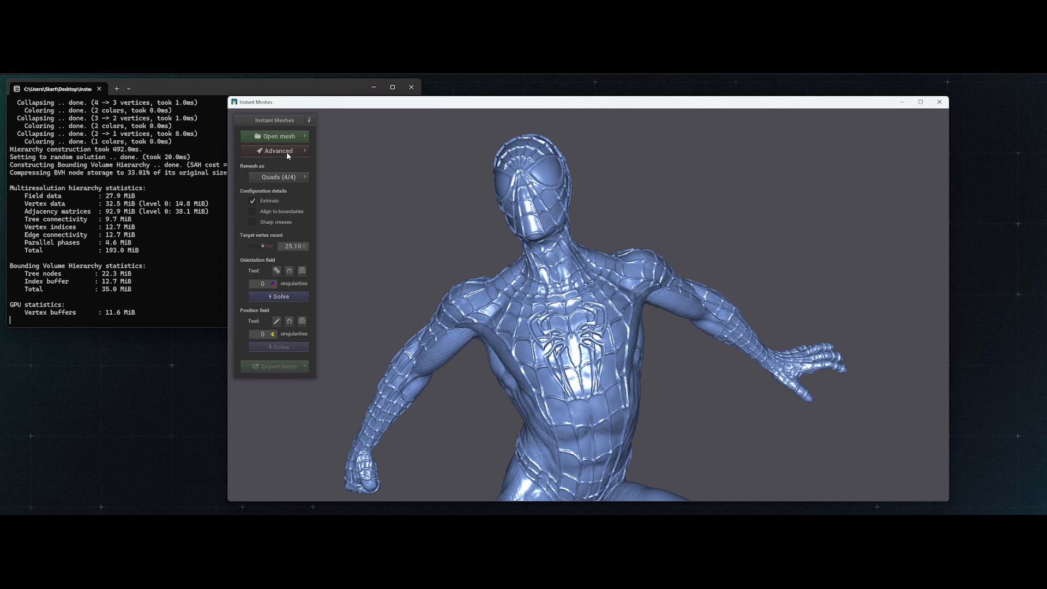
# - Show the input mesh wireframe to examine the sculpt's density on the torso and arms, and hide it again
pyautogui.click(289, 152)
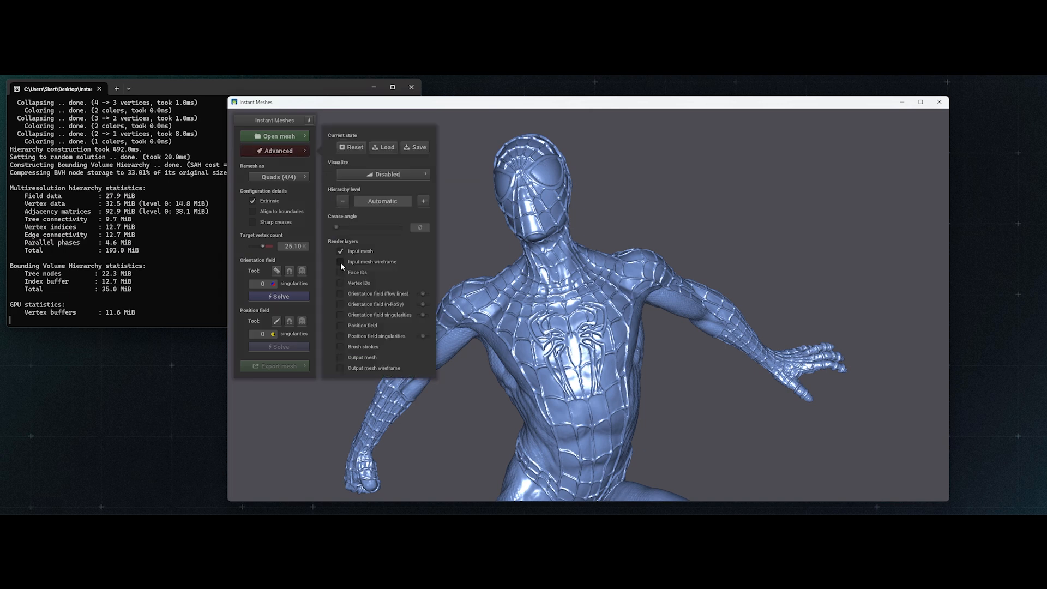
pyautogui.click(341, 263)
pyautogui.scroll(5, 534, 322)
pyautogui.moveTo(533, 322); pyautogui.dragTo(715, 329)
pyautogui.moveTo(580, 328); pyautogui.dragTo(615, 328)
pyautogui.scroll(-5, 615, 328)
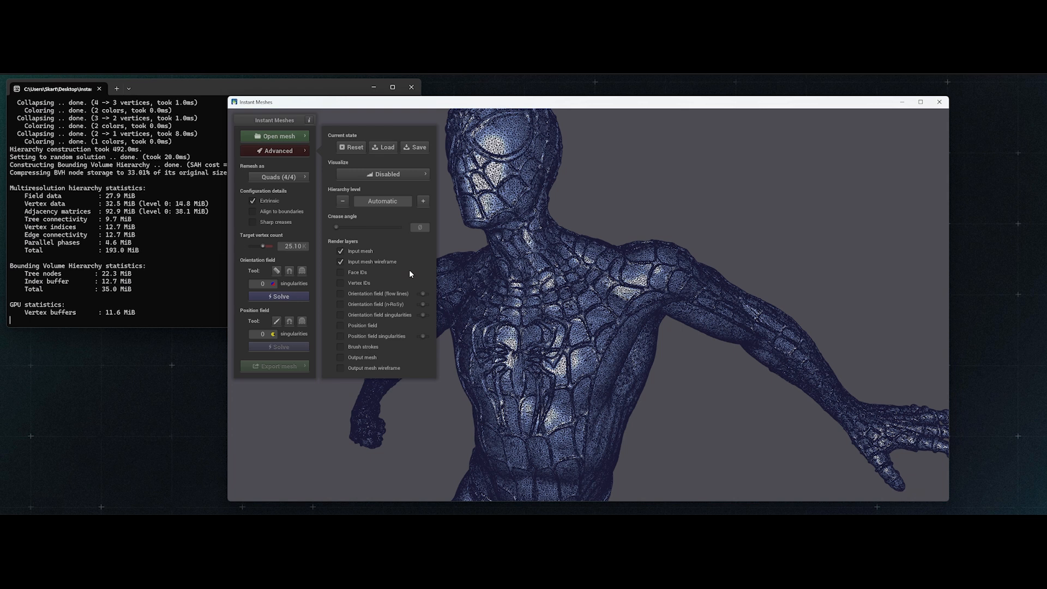
pyautogui.click(365, 264)
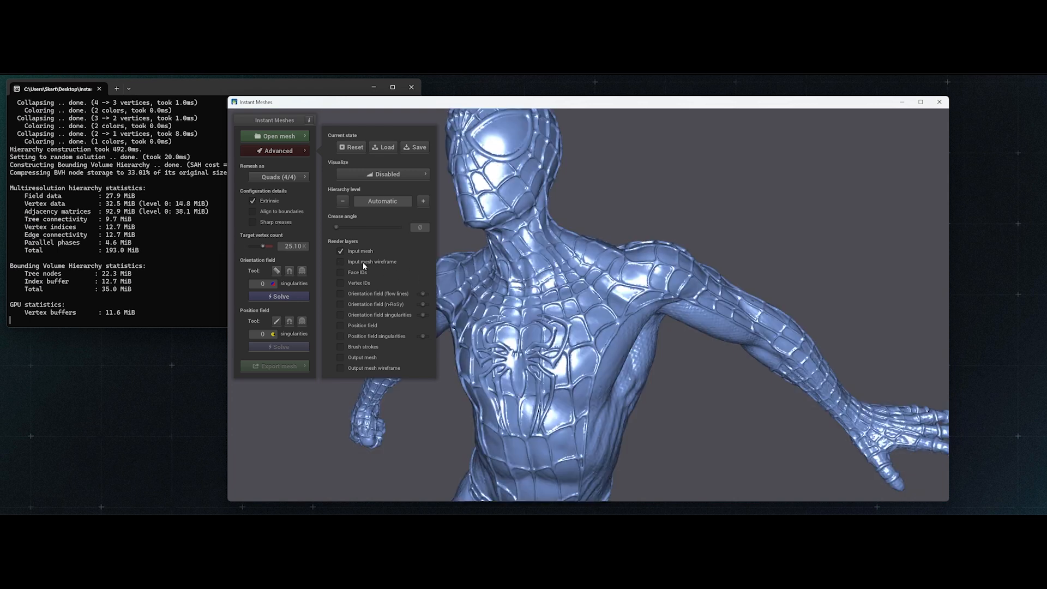
pyautogui.click(258, 152)
# - Configure the sculpt's remeshing as Quads (4/4) with a target vertex count of 19.59 K
pyautogui.click(273, 177)
pyautogui.click(369, 204)
pyautogui.scroll(-2, 502, 322)
pyautogui.moveTo(501, 322); pyautogui.dragTo(578, 322)
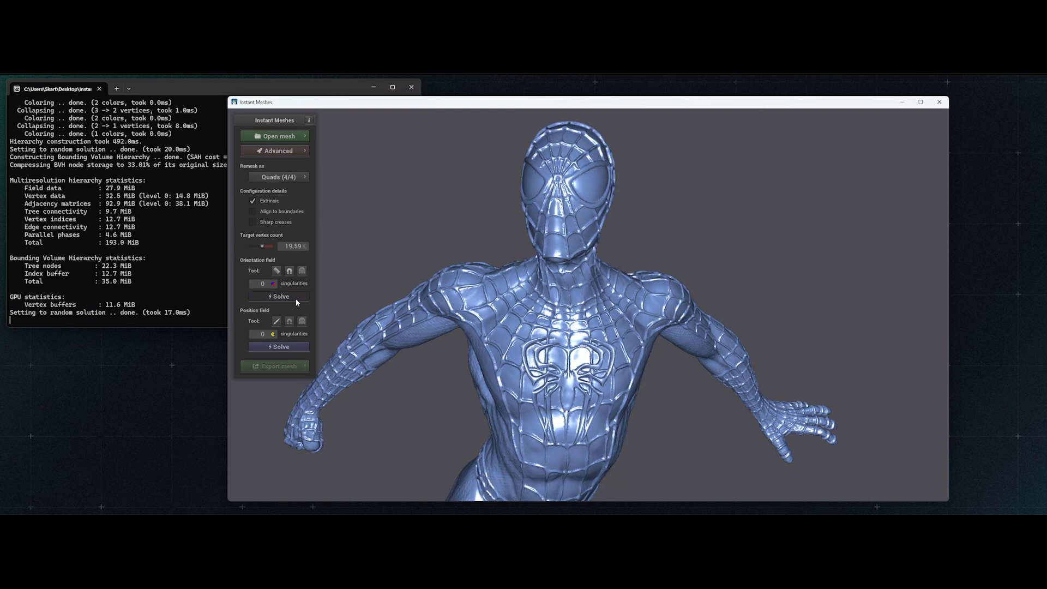
# - Solve the orientation field for the sculpt and inspect the flow lines on the body
pyautogui.click(296, 298)
pyautogui.moveTo(499, 348); pyautogui.dragTo(564, 382)
pyautogui.scroll(5, 509, 348)
pyautogui.scroll(-5, 582, 421)
pyautogui.moveTo(582, 421); pyautogui.dragTo(553, 362)
# - Solve the position field for the sculpt and examine the quad grid around the chest emblem
pyautogui.click(296, 349)
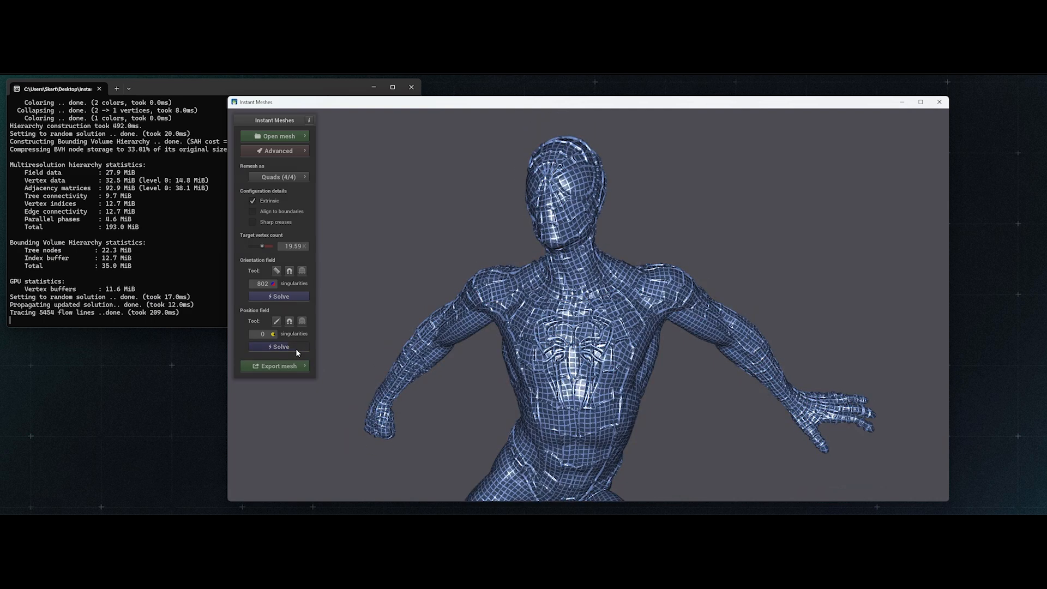
pyautogui.scroll(5, 503, 361)
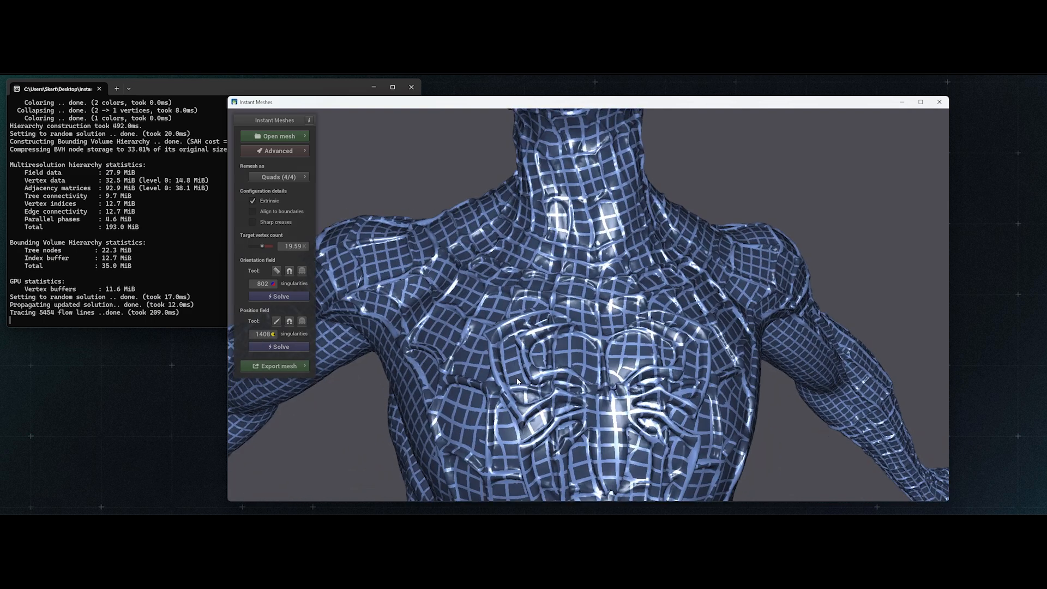
pyautogui.scroll(-5, 506, 383)
pyautogui.moveTo(506, 384); pyautogui.dragTo(585, 307)
pyautogui.scroll(-3, 666, 335)
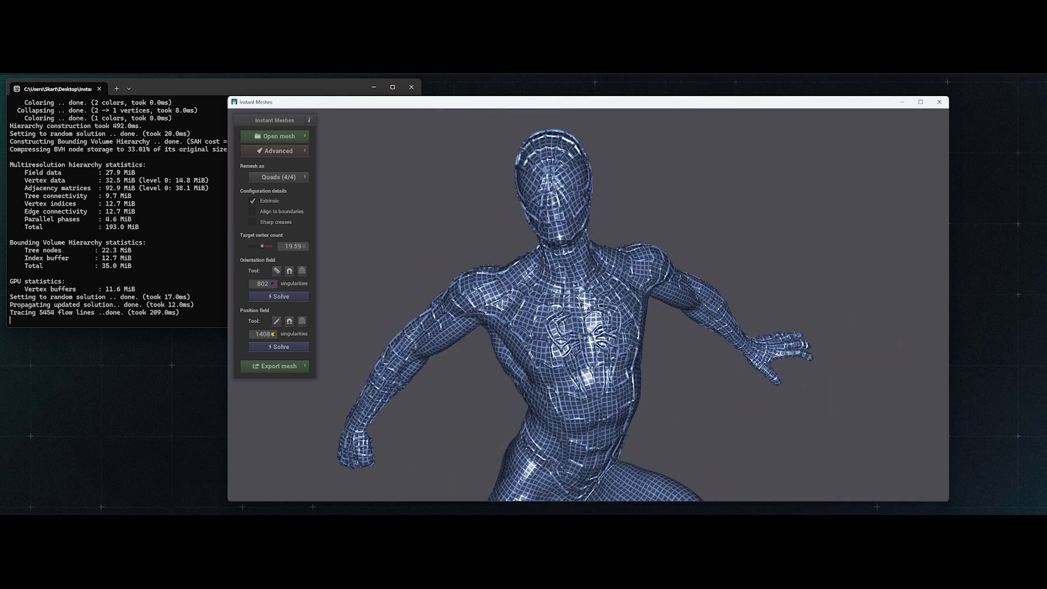
# - Extract the sculpt's mesh, and extract it again as a pure quad mesh with 1 smoothing iteration
pyautogui.click(281, 366)
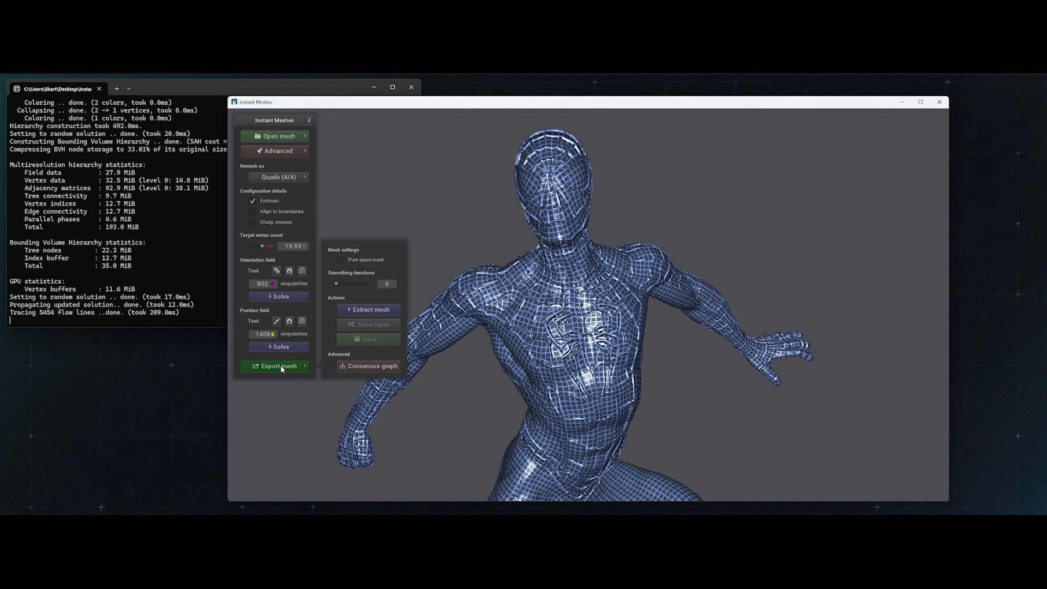
pyautogui.click(356, 310)
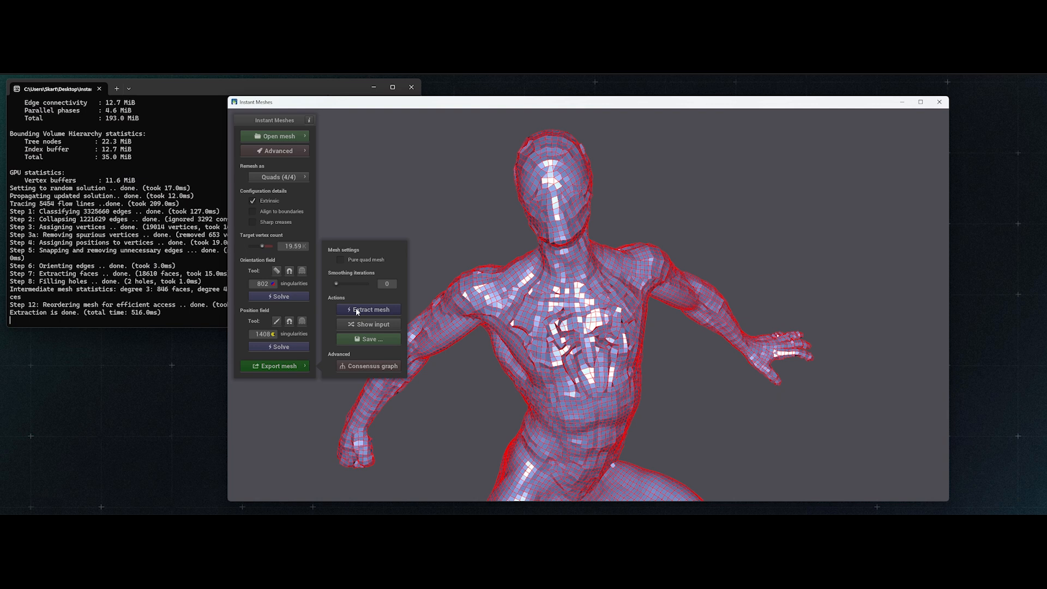
pyautogui.click(341, 259)
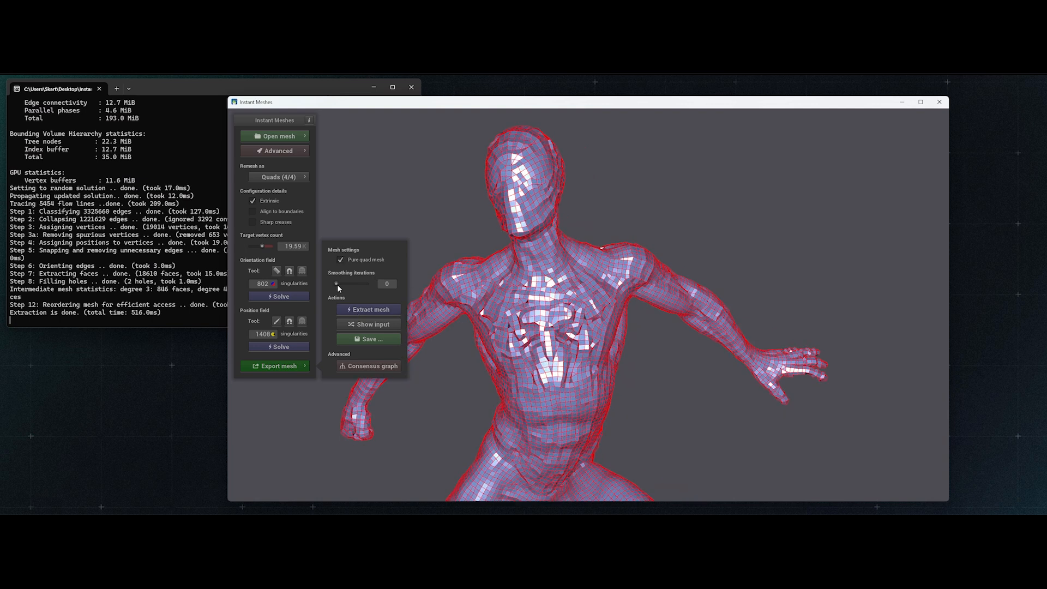
pyautogui.moveTo(339, 283); pyautogui.dragTo(341, 283)
pyautogui.click(364, 309)
# - Examine the extracted sculpt mesh from the torso to the outstretched hand, comparing the output with the input mesh
pyautogui.moveTo(500, 348); pyautogui.dragTo(539, 334, button='right')
pyautogui.scroll(5, 524, 387)
pyautogui.moveTo(546, 316); pyautogui.dragTo(577, 379)
pyautogui.scroll(-2, 581, 393)
pyautogui.moveTo(589, 415); pyautogui.dragTo(581, 346)
pyautogui.click(385, 326)
pyautogui.click(385, 325)
pyautogui.moveTo(557, 361)
pyautogui.mouseDown()
pyautogui.moveTo(649, 364)
pyautogui.moveTo(684, 337)
pyautogui.moveTo(519, 311)
pyautogui.moveTo(558, 346)
pyautogui.mouseUp()
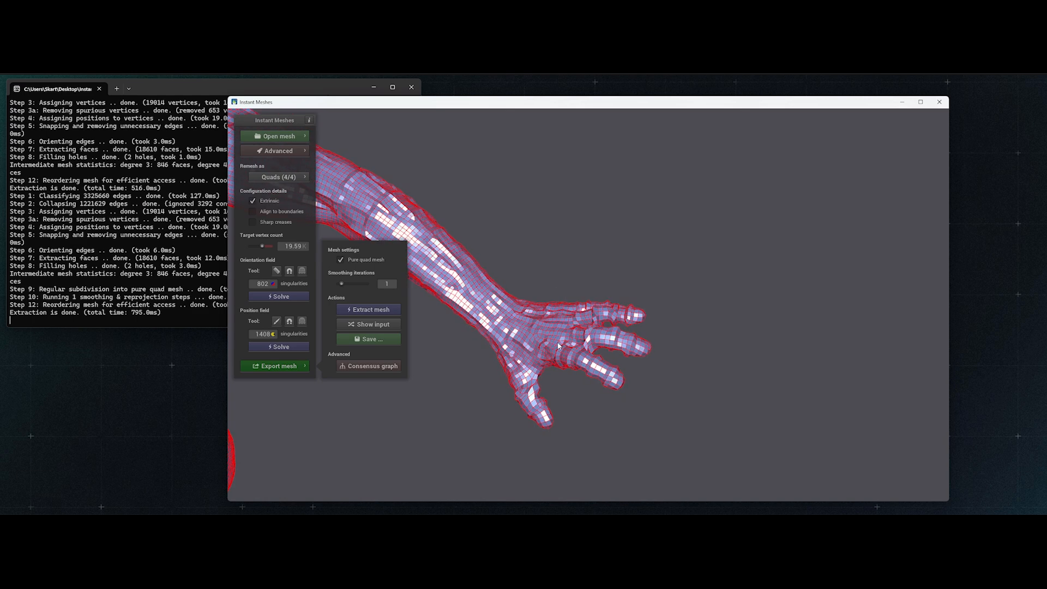
pyautogui.scroll(3, 599, 366)
pyautogui.moveTo(638, 382); pyautogui.dragTo(578, 327)
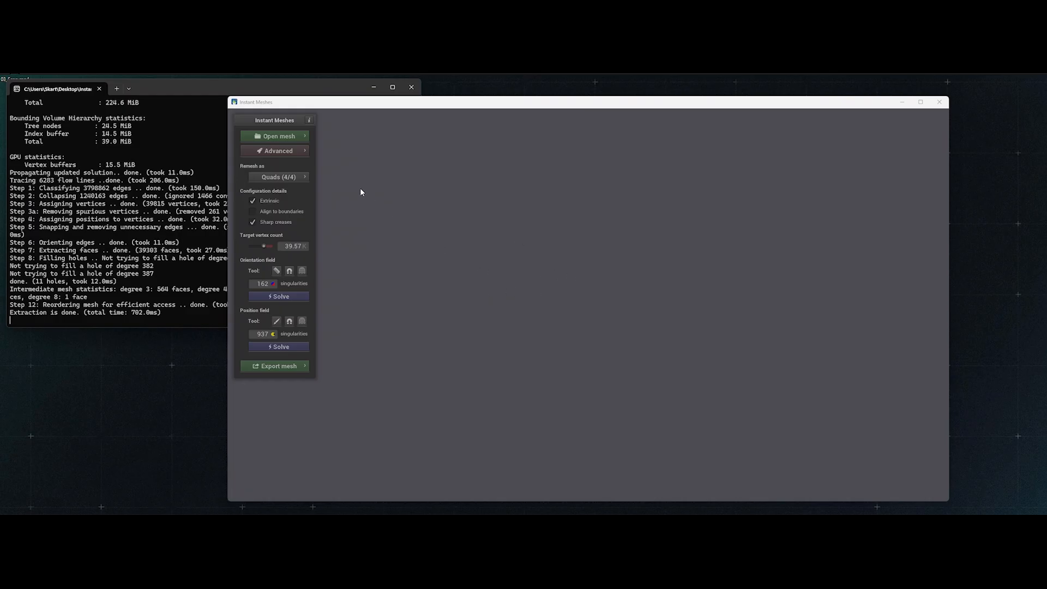
# - Open the wheel rim mesh 03_HardSurface.obj from the Desktop and turn it to its front face
pyautogui.click(300, 136)
pyautogui.click(338, 140)
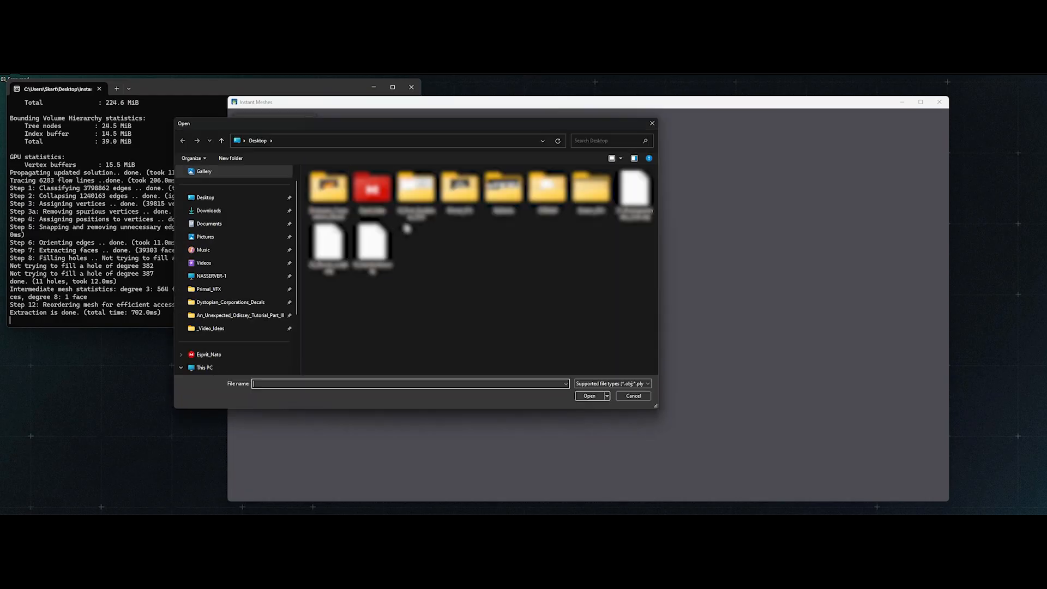
pyautogui.doubleClick(375, 248)
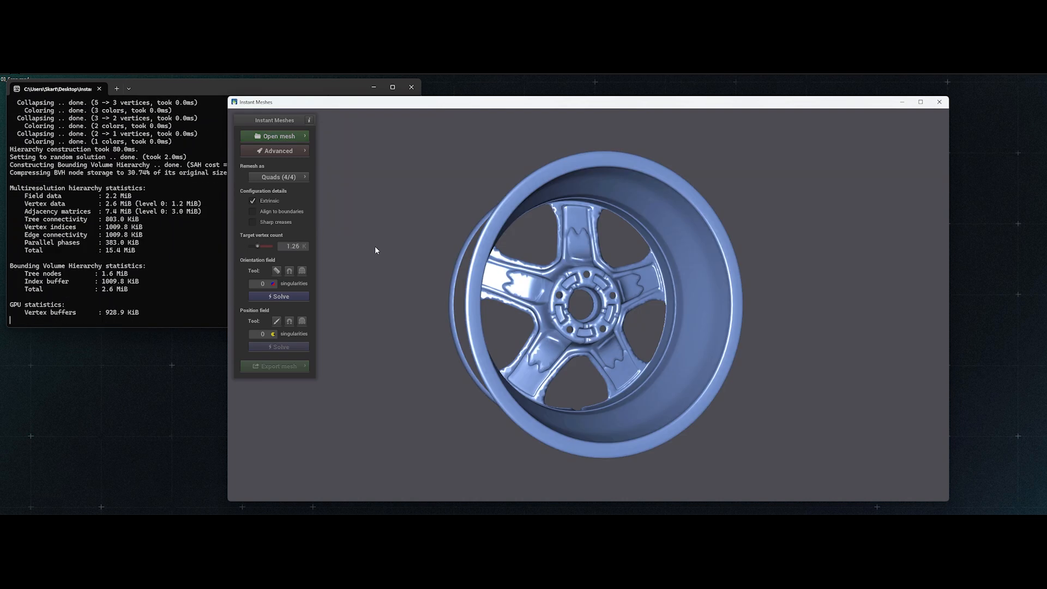
pyautogui.moveTo(401, 257); pyautogui.dragTo(655, 326)
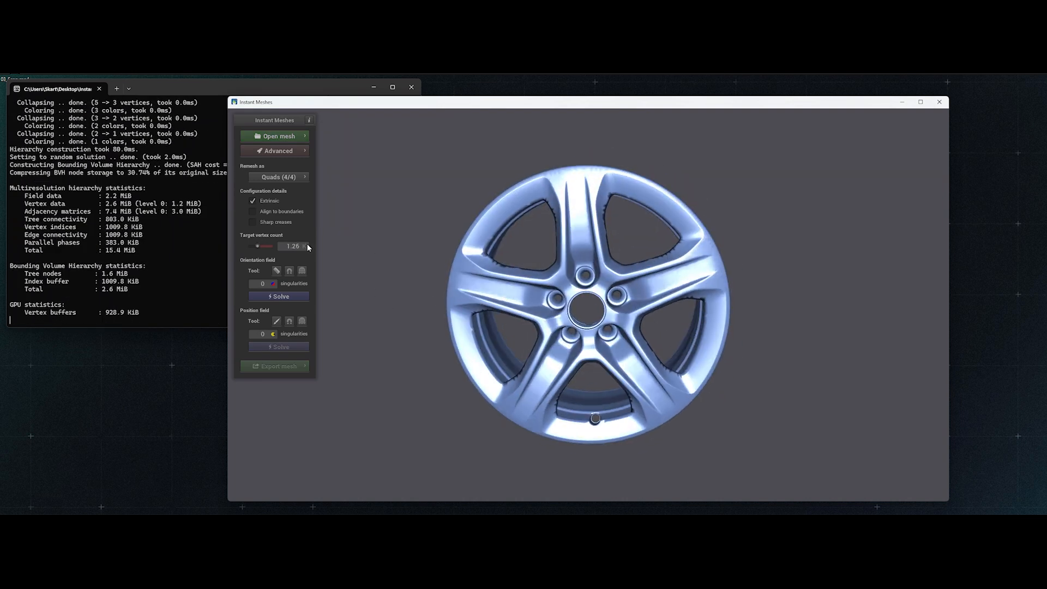
# - Enable sharp creases for the wheel rim and accept reloading the mesh
pyautogui.click(282, 225)
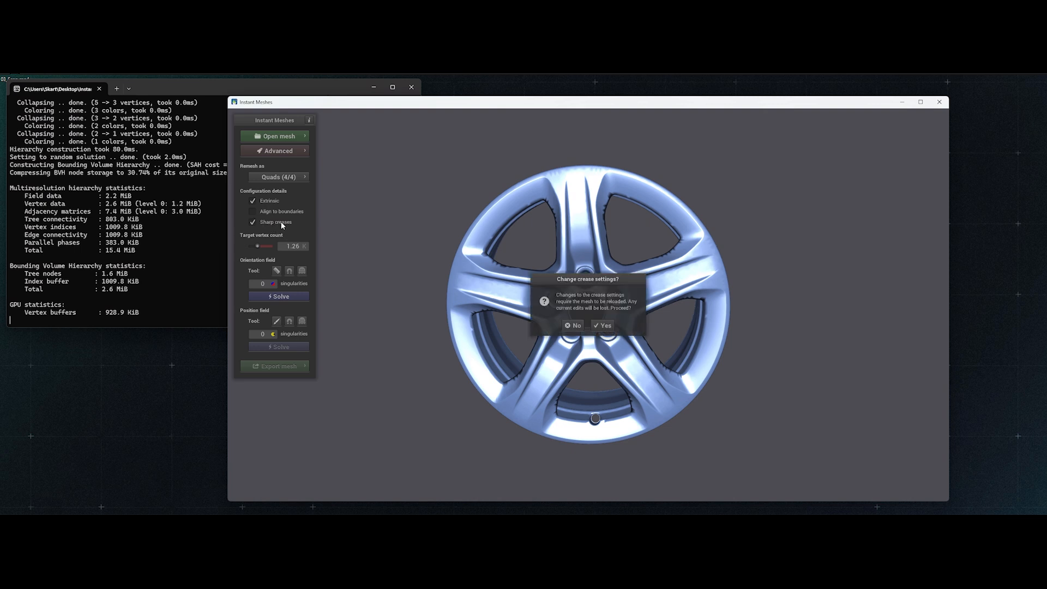
pyautogui.click(605, 325)
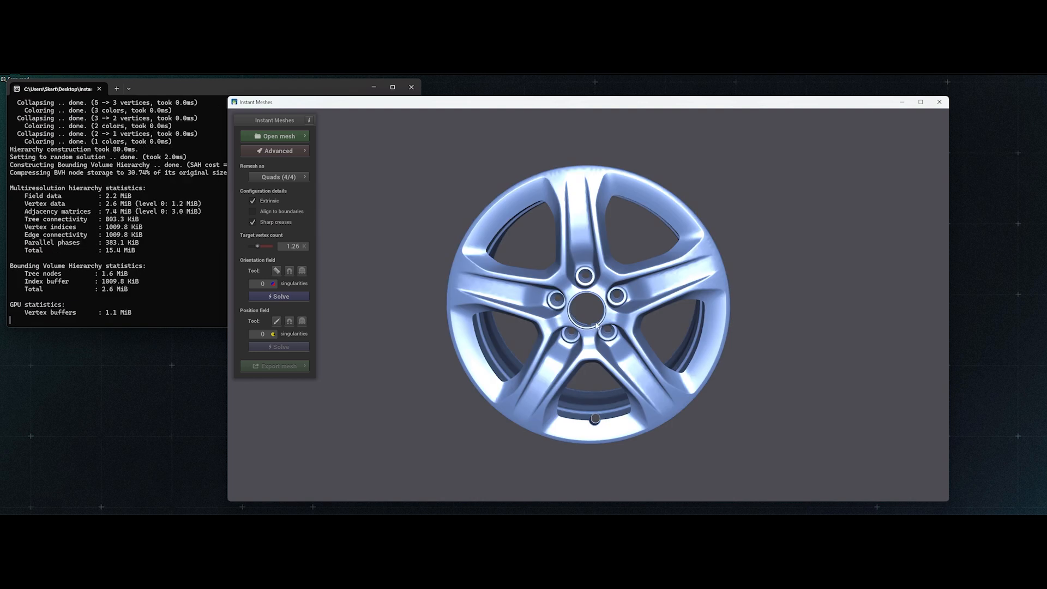
pyautogui.scroll(2, 597, 326)
pyautogui.moveTo(540, 296); pyautogui.dragTo(539, 291)
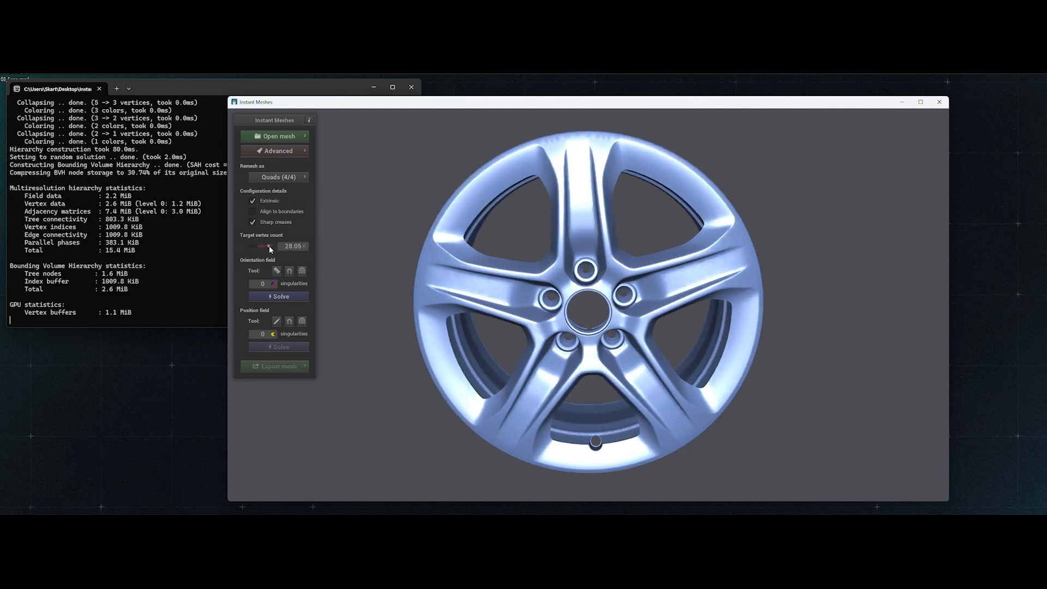
# - Set the wheel rim's target vertex count to 20.00 K and accept the change
pyautogui.moveTo(270, 245); pyautogui.dragTo(266, 246)
pyautogui.click(603, 333)
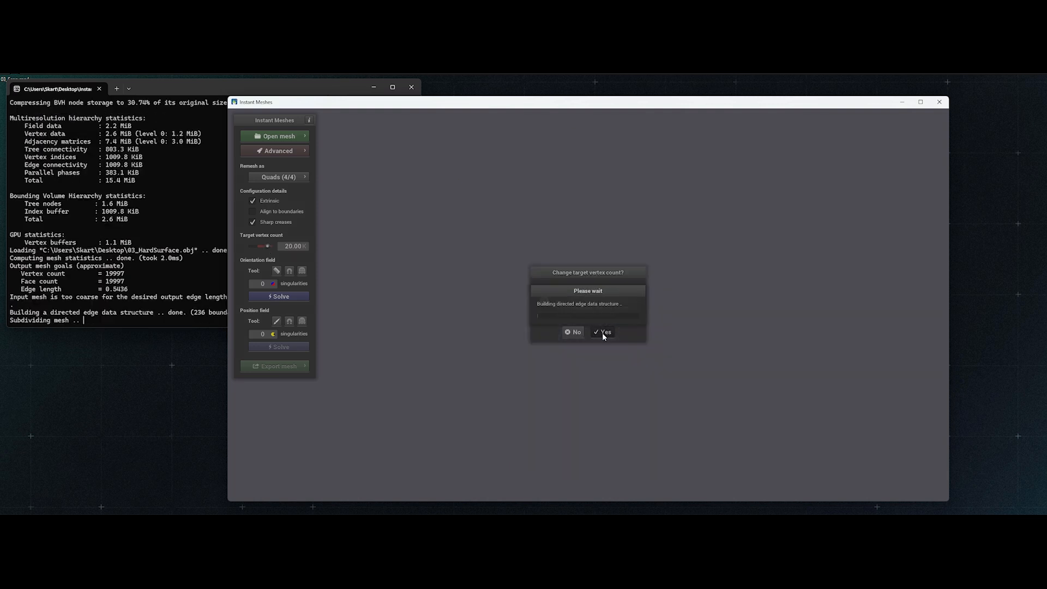
pyautogui.moveTo(588, 340); pyautogui.dragTo(557, 339)
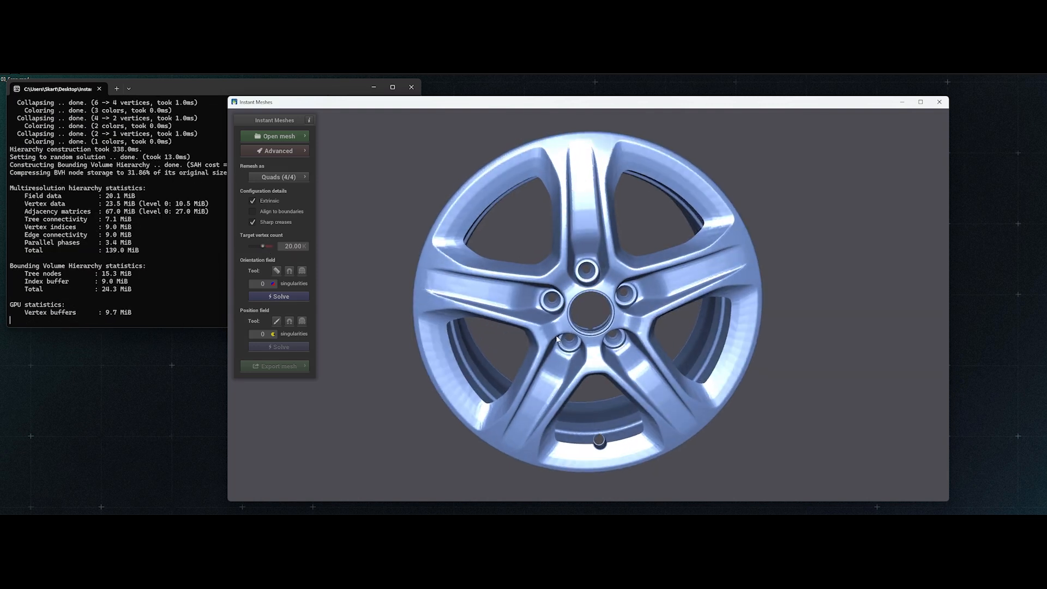
# - Solve the orientation and position fields for the wheel rim and examine the quad grid on its spokes
pyautogui.click(278, 297)
pyautogui.click(298, 349)
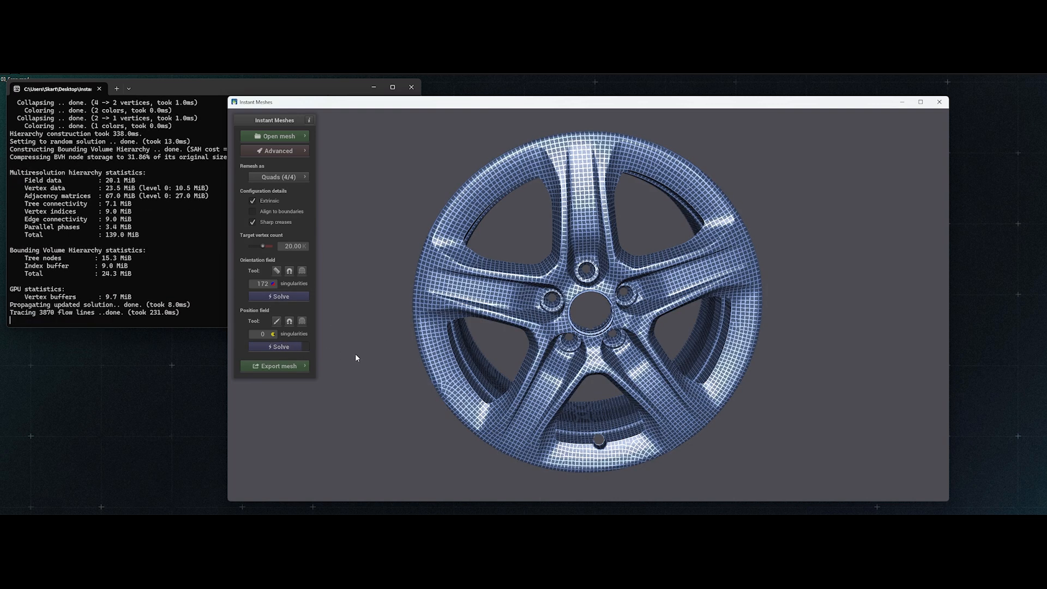
pyautogui.moveTo(355, 355); pyautogui.dragTo(362, 351)
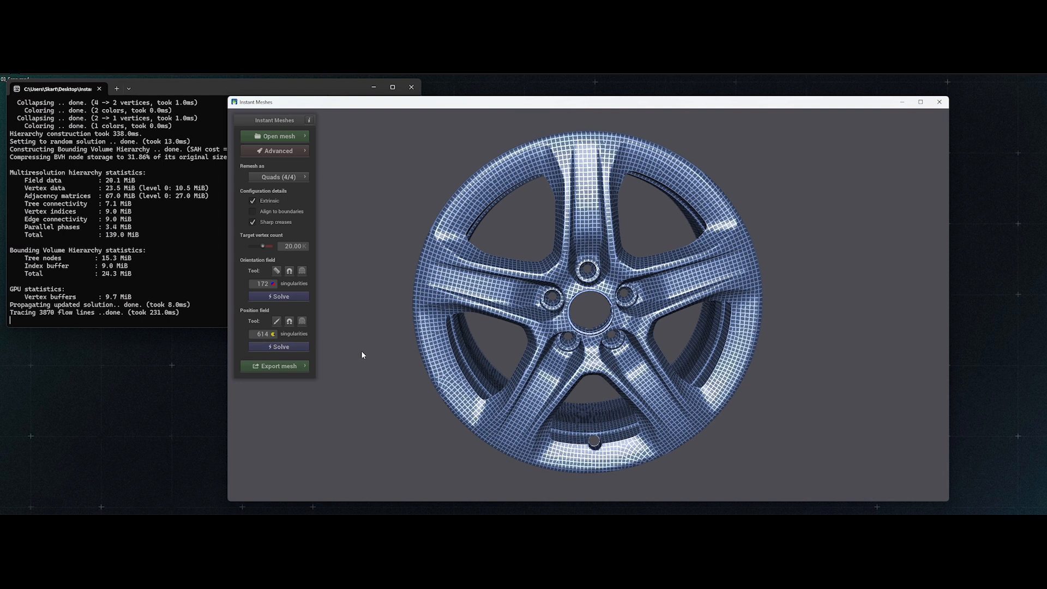
pyautogui.scroll(5, 470, 295)
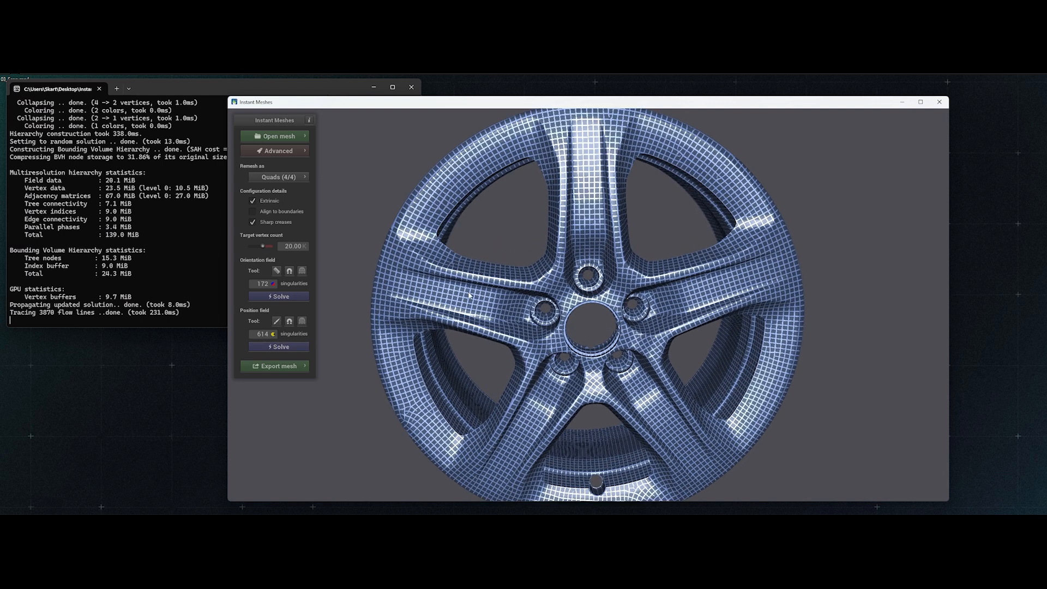
# - Comb the wheel rim's orientation field with guide strokes along the left spoke, its adjoining opening edges and the nearby lug hole
pyautogui.scroll(2, 469, 295)
pyautogui.scroll(3, 482, 298)
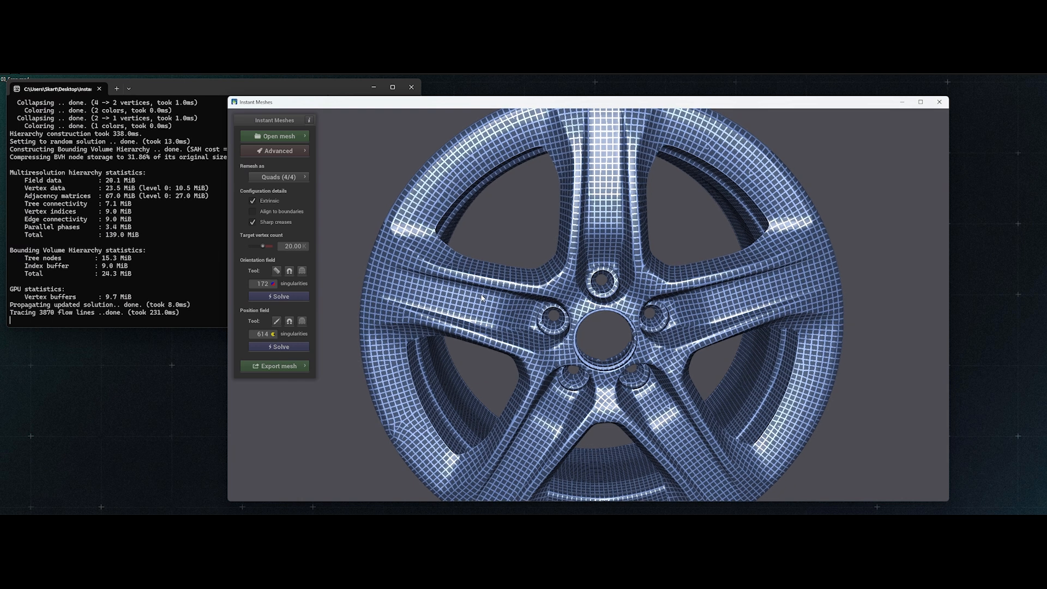
pyautogui.click(277, 271)
pyautogui.moveTo(399, 267); pyautogui.dragTo(515, 300)
pyautogui.moveTo(387, 295); pyautogui.dragTo(494, 327)
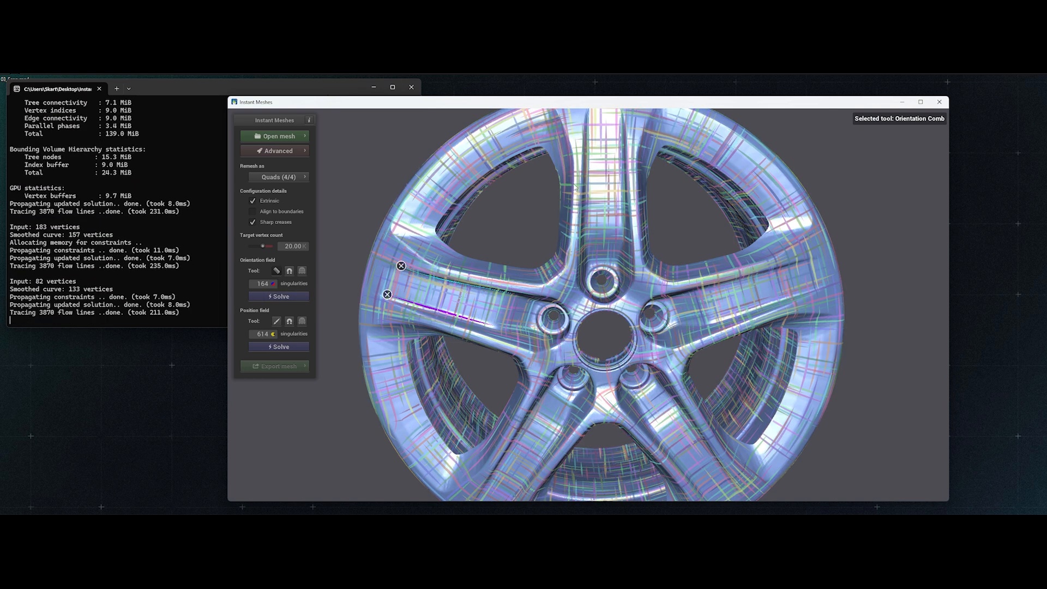
pyautogui.moveTo(574, 187); pyautogui.dragTo(395, 236)
pyautogui.moveTo(392, 327); pyautogui.dragTo(479, 345)
pyautogui.moveTo(527, 389); pyautogui.dragTo(467, 485)
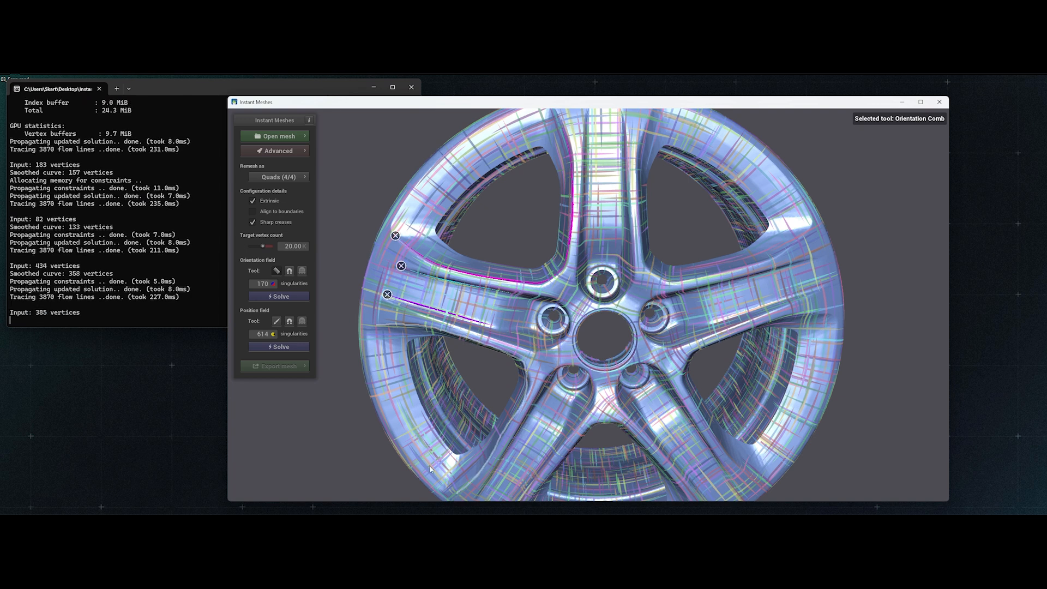
pyautogui.moveTo(552, 305)
pyautogui.mouseDown()
pyautogui.moveTo(546, 332)
pyautogui.moveTo(565, 308)
pyautogui.moveTo(551, 303)
pyautogui.mouseUp()
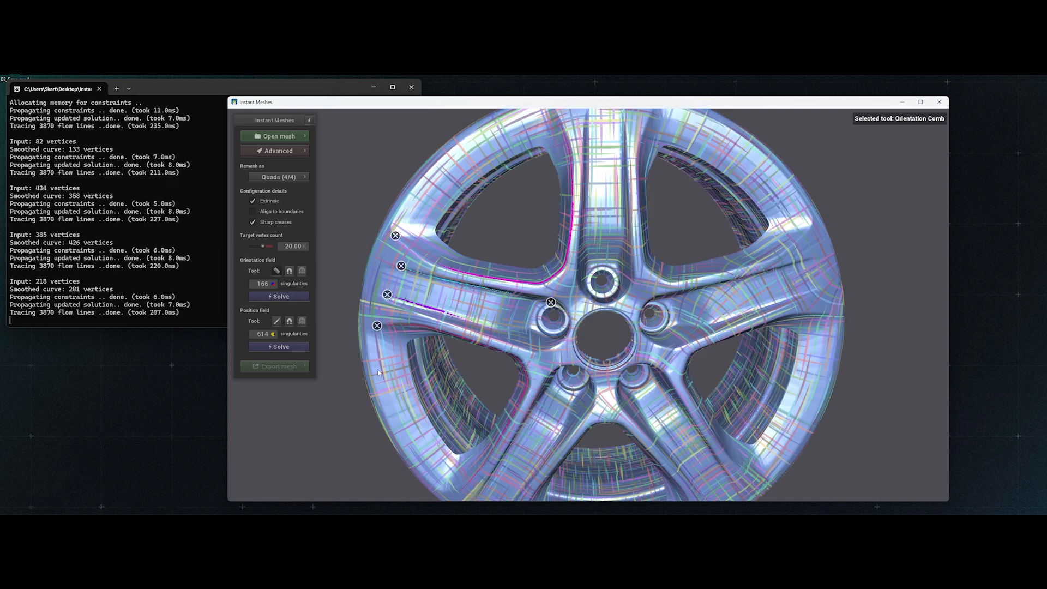
# - Solve the wheel rim's orientation and position fields again with the combed guides and view the whole rim
pyautogui.click(291, 295)
pyautogui.click(286, 346)
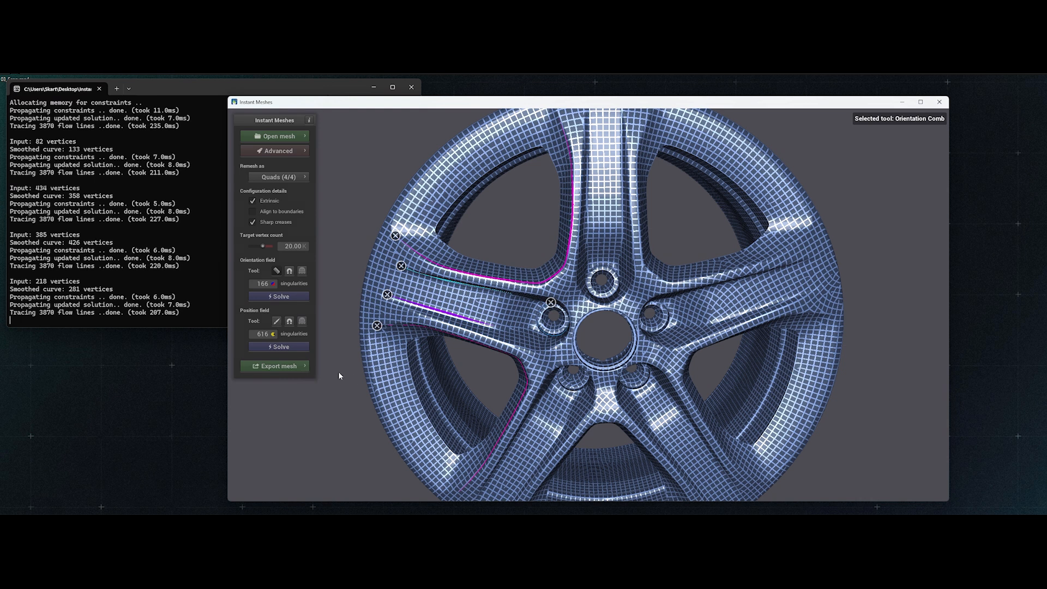
pyautogui.scroll(-5, 339, 373)
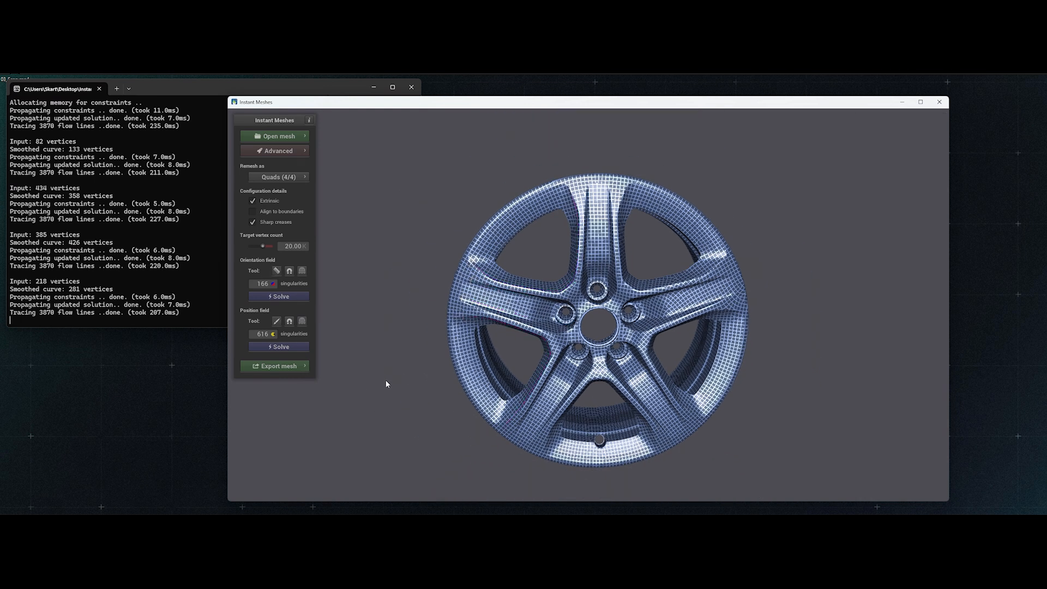
# - Extract the wheel rim as a pure quad mesh with 1 smoothing iteration
pyautogui.click(281, 366)
pyautogui.click(358, 310)
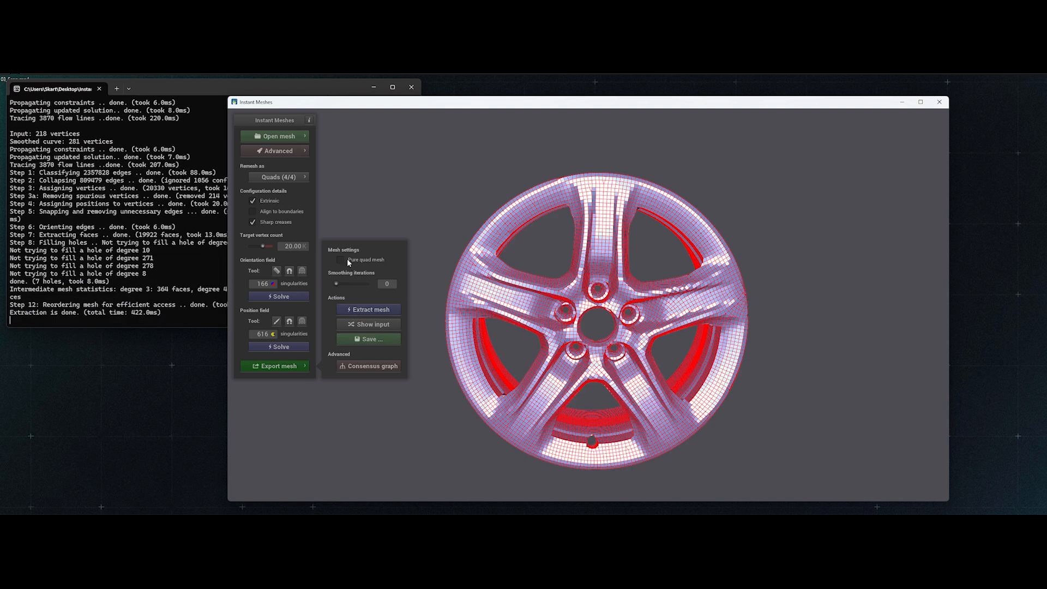
pyautogui.moveTo(338, 284); pyautogui.dragTo(342, 284)
pyautogui.click(360, 308)
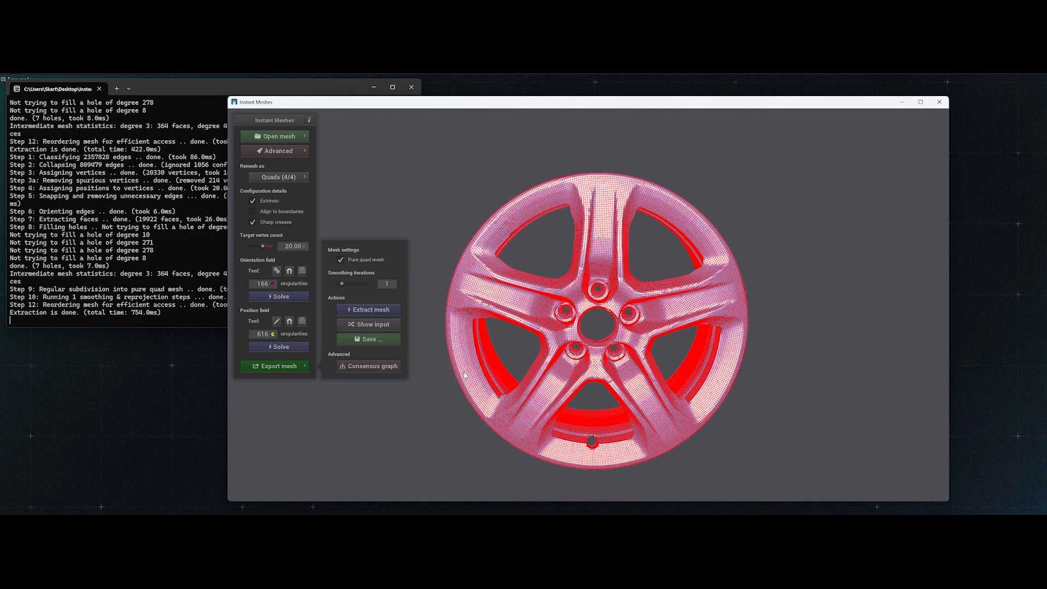
# - Examine the extracted quad mesh of the wheel rim from several angles, checking the spokes, lug holes and outer rim
pyautogui.moveTo(479, 376); pyautogui.dragTo(611, 380)
pyautogui.scroll(-2, 608, 379)
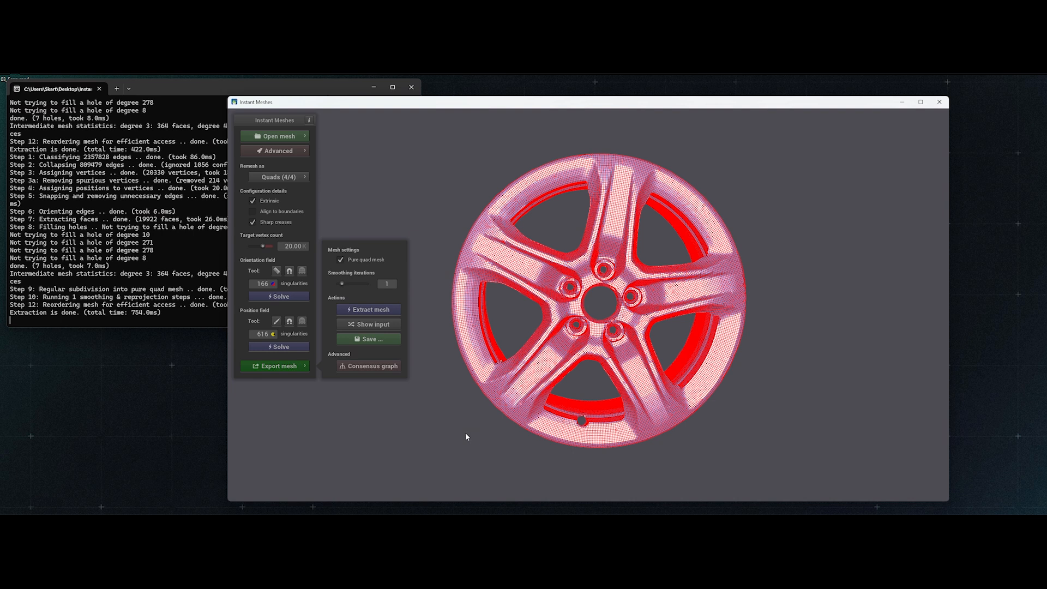
pyautogui.moveTo(494, 354); pyautogui.dragTo(565, 403)
pyautogui.scroll(6, 588, 352)
pyautogui.moveTo(513, 369); pyautogui.dragTo(658, 346)
pyautogui.scroll(-3, 629, 347)
pyautogui.scroll(-2, 628, 347)
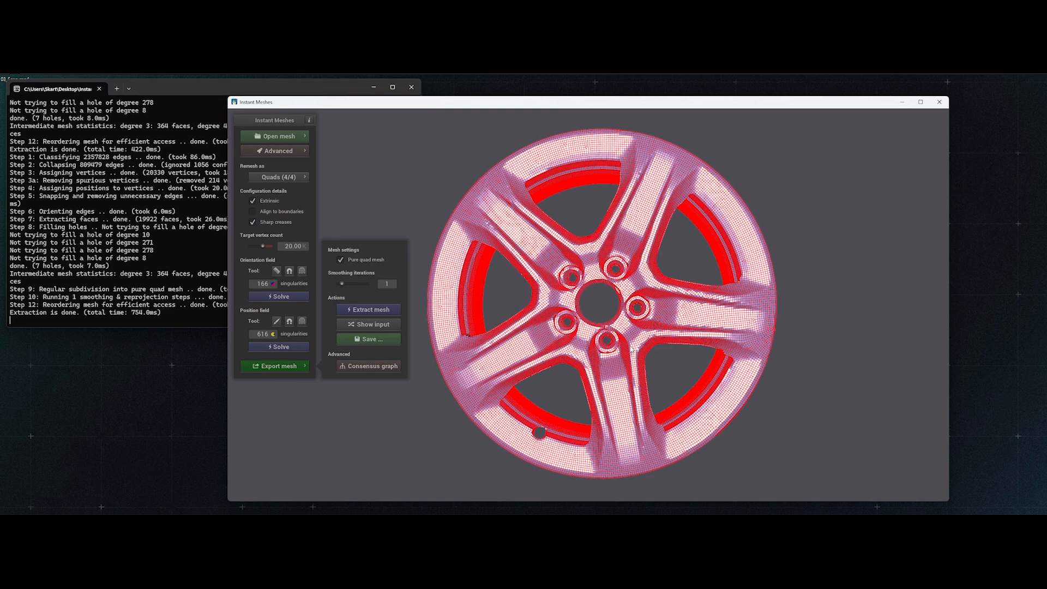
pyautogui.moveTo(643, 371); pyautogui.dragTo(592, 358)
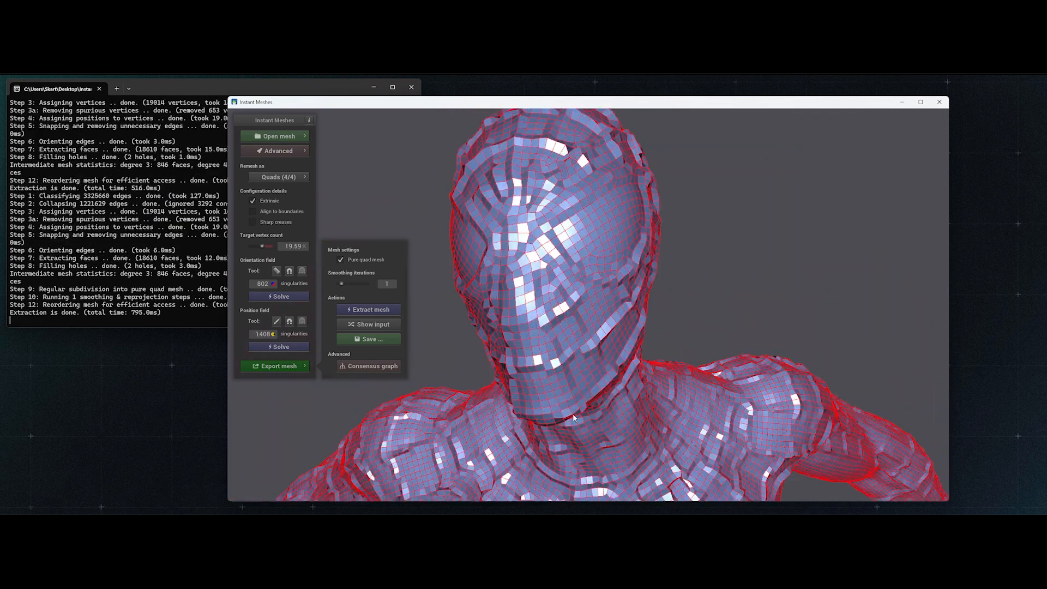
pyautogui.moveTo(573, 413); pyautogui.dragTo(541, 317)
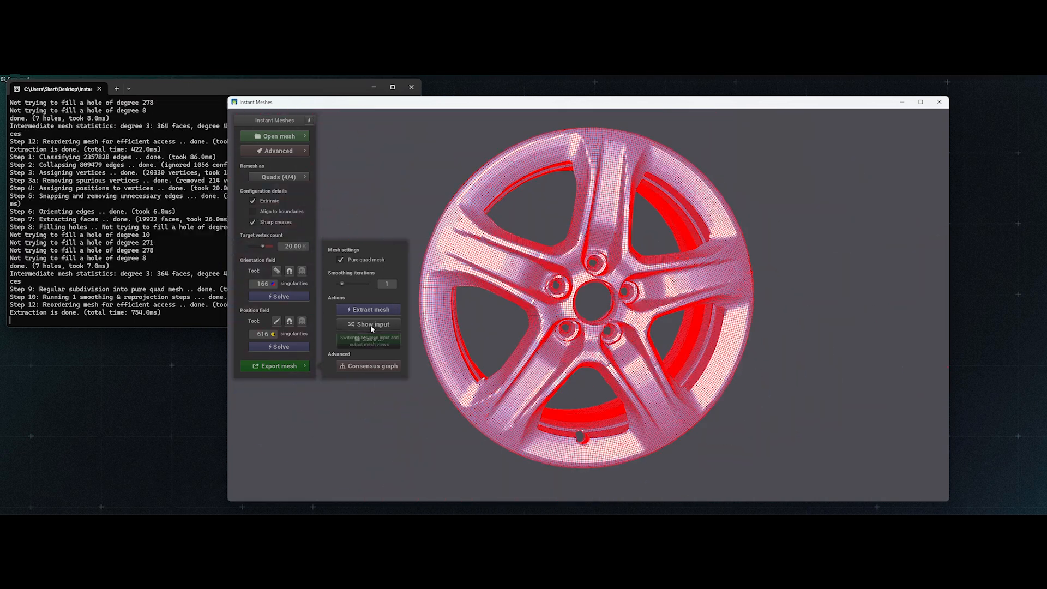
pyautogui.moveTo(512, 342); pyautogui.dragTo(575, 358)
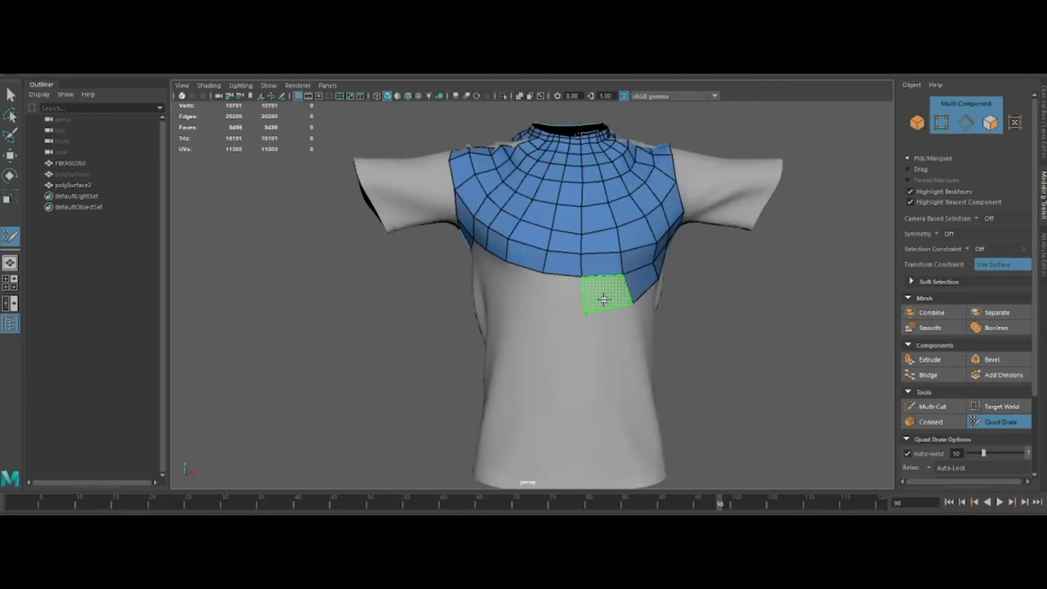
pyautogui.keyDown('alt'); pyautogui.moveTo(604, 299); pyautogui.dragTo(536, 288); pyautogui.keyUp('alt')
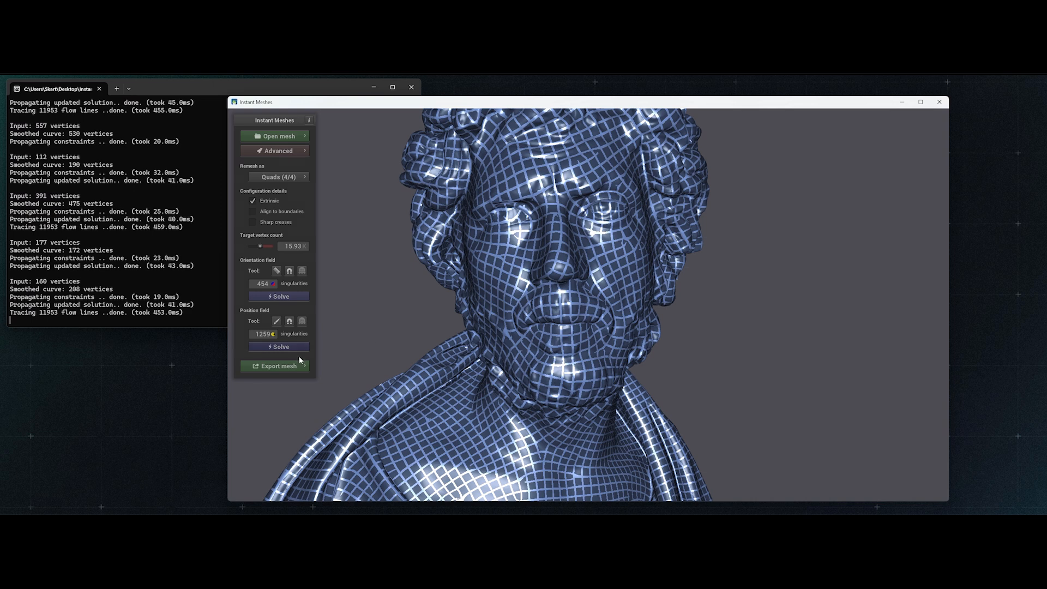
# - Extract the quad mesh of the photogrammetry bust and inspect it up close
pyautogui.click(299, 364)
pyautogui.click(371, 309)
pyautogui.moveTo(515, 357); pyautogui.dragTo(561, 347)
pyautogui.scroll(3, 562, 348)
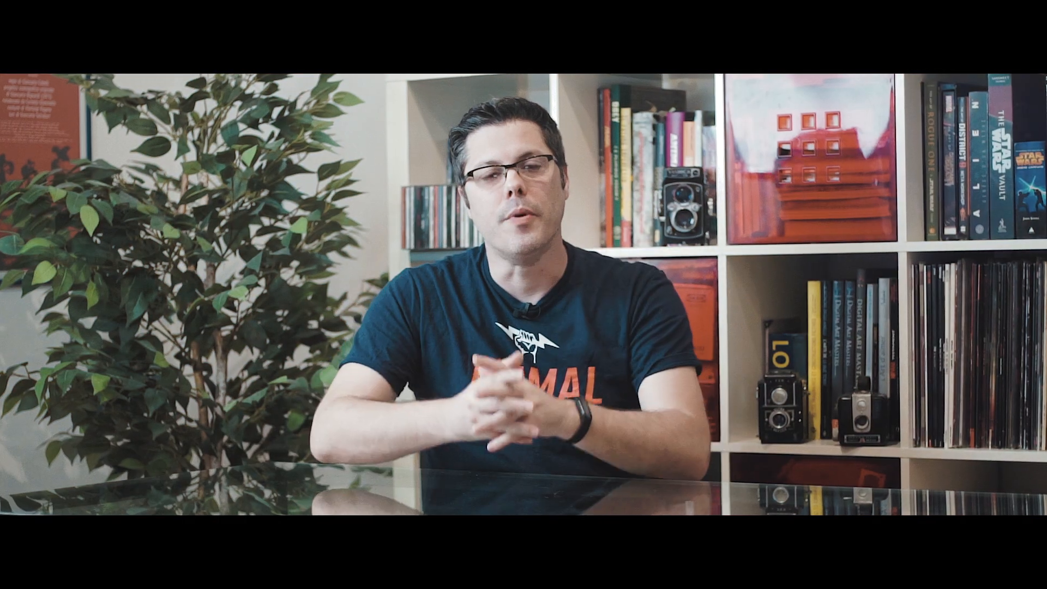